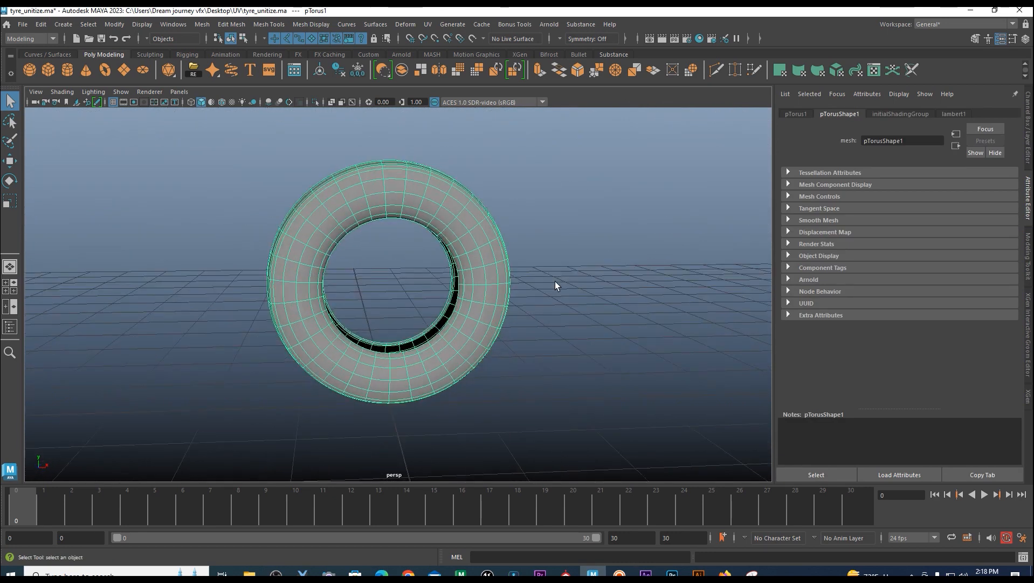
Switch to the UV Editing workspace and widen the UV Editor next to the tyre's 3D view.
{"action": "left_click_drag", "start_coordinate": [554, 279], "coordinate": [601, 279], "text": "alt"}
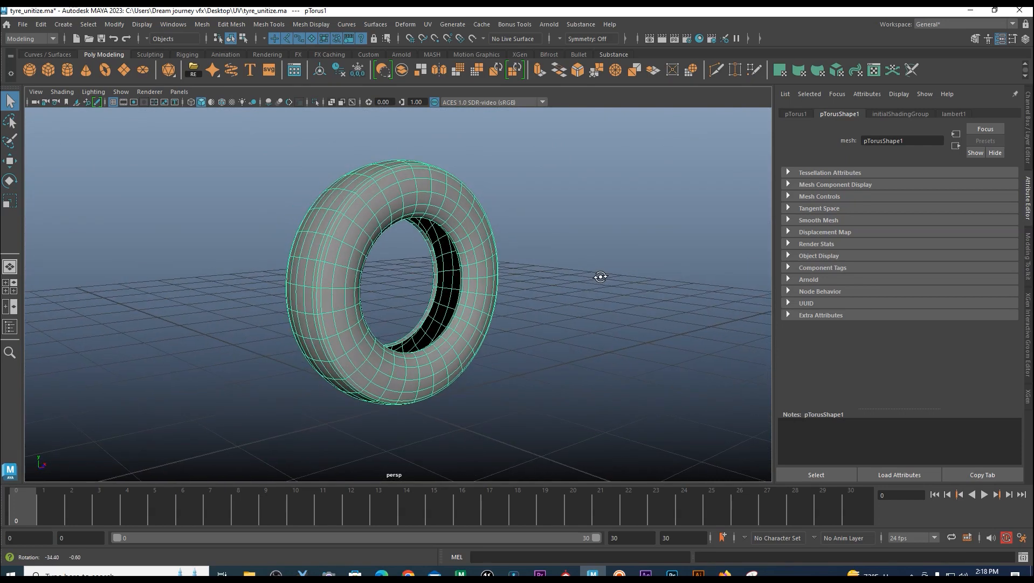
{"action": "left_click", "coordinate": [948, 27]}
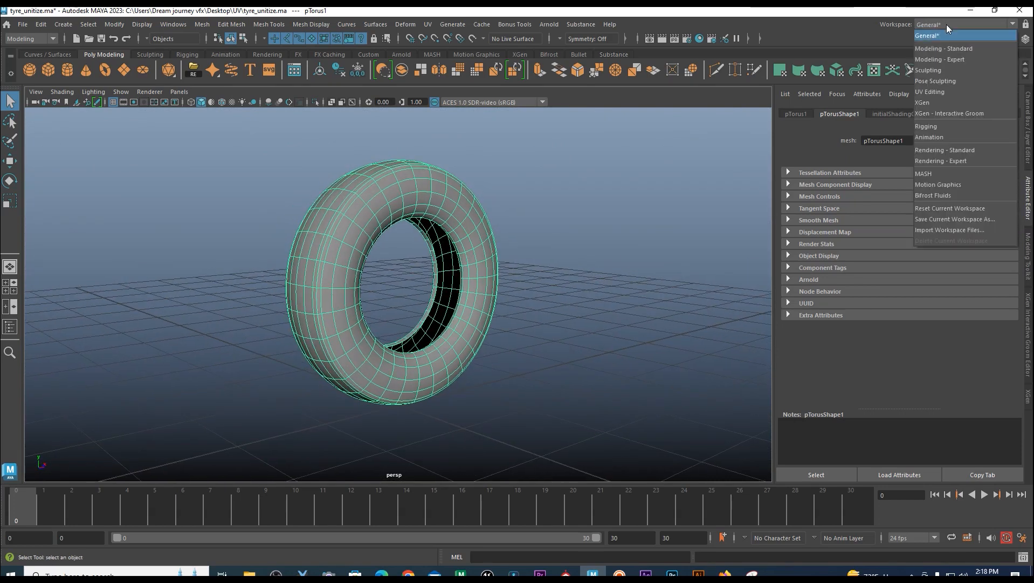
{"action": "left_click", "coordinate": [942, 93]}
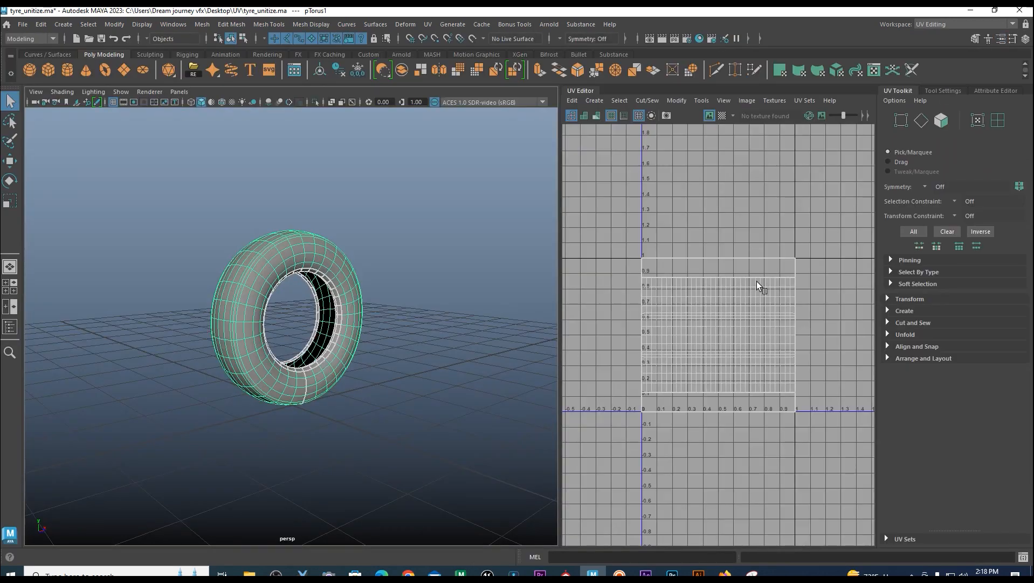
{"action": "left_click_drag", "start_coordinate": [559, 282], "coordinate": [482, 281]}
{"action": "scroll", "coordinate": [713, 351], "scroll_direction": "up", "scroll_amount": 3}
{"action": "left_click_drag", "start_coordinate": [516, 151], "coordinate": [814, 465]}
{"action": "left_click_drag", "start_coordinate": [348, 282], "coordinate": [249, 270], "text": "alt"}
{"action": "right_click_drag", "start_coordinate": [249, 270], "coordinate": [330, 283], "text": "alt"}
{"action": "left_click_drag", "start_coordinate": [329, 280], "coordinate": [289, 271], "text": "alt"}
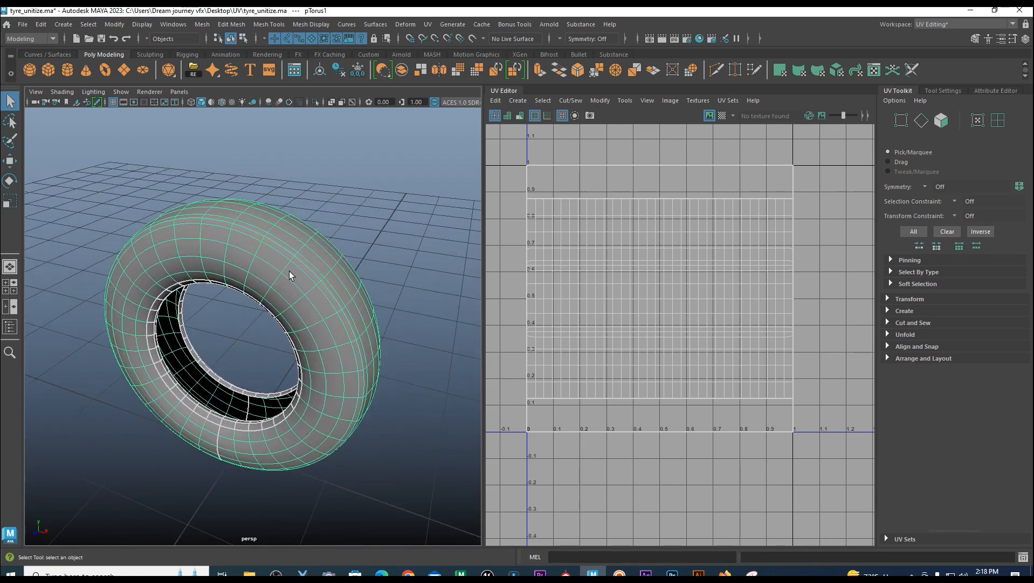
Preview the checker map on the tyre, examine the existing UVs on its tread, sides and inner rim, and hide the map again.
{"action": "left_click", "coordinate": [722, 115]}
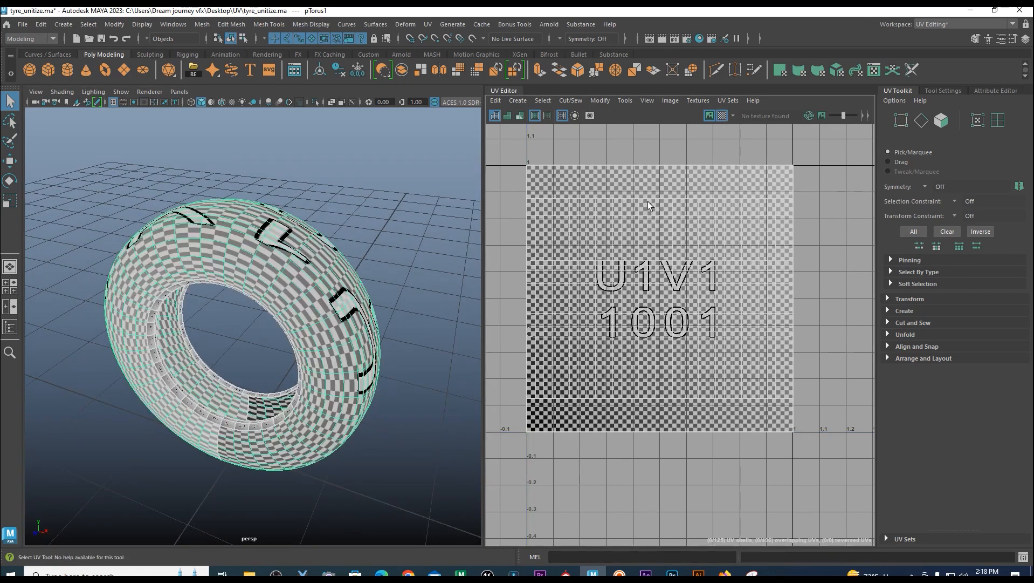
{"action": "left_click_drag", "start_coordinate": [367, 307], "coordinate": [372, 272], "text": "alt"}
{"action": "right_click_drag", "start_coordinate": [373, 272], "coordinate": [408, 281], "text": "alt"}
{"action": "middle_click_drag", "start_coordinate": [408, 281], "coordinate": [274, 373], "text": "alt"}
{"action": "right_click_drag", "start_coordinate": [274, 373], "coordinate": [346, 435], "text": "alt"}
{"action": "left_click_drag", "start_coordinate": [346, 434], "coordinate": [262, 372], "text": "alt"}
{"action": "left_click_drag", "start_coordinate": [190, 293], "coordinate": [233, 278], "text": "alt"}
{"action": "left_click_drag", "start_coordinate": [361, 263], "coordinate": [258, 342], "text": "alt"}
{"action": "scroll", "coordinate": [254, 327], "scroll_direction": "down", "scroll_amount": 5}
{"action": "middle_click_drag", "start_coordinate": [259, 342], "coordinate": [269, 318], "text": "alt"}
{"action": "left_click_drag", "start_coordinate": [269, 319], "coordinate": [305, 400], "text": "alt"}
{"action": "scroll", "coordinate": [305, 401], "scroll_direction": "up", "scroll_amount": 4}
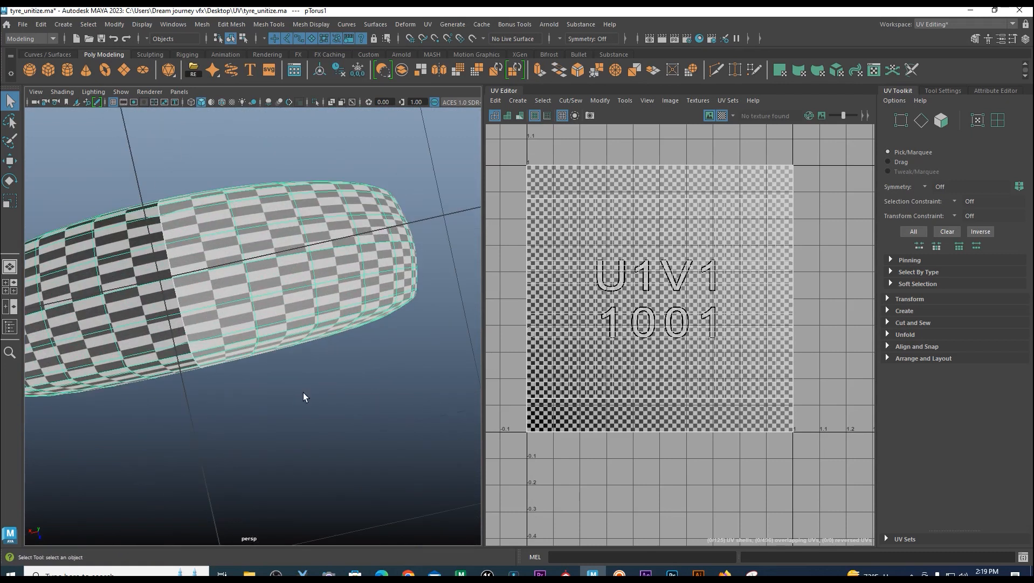
{"action": "scroll", "coordinate": [190, 306], "scroll_direction": "up", "scroll_amount": 1}
{"action": "left_click_drag", "start_coordinate": [247, 313], "coordinate": [353, 441], "text": "alt"}
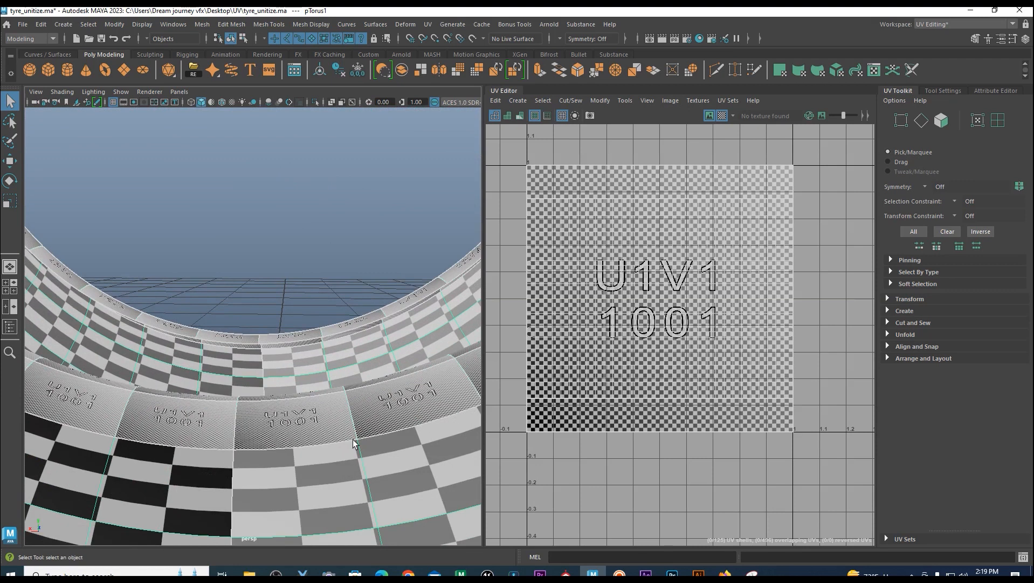
{"action": "left_click", "coordinate": [722, 115]}
Select all the tyre's UV faces and apply a planar projection from the Z axis, fitted to the bounding box.
{"action": "right_click_drag", "start_coordinate": [706, 211], "coordinate": [713, 240]}
{"action": "left_click", "coordinate": [521, 158]}
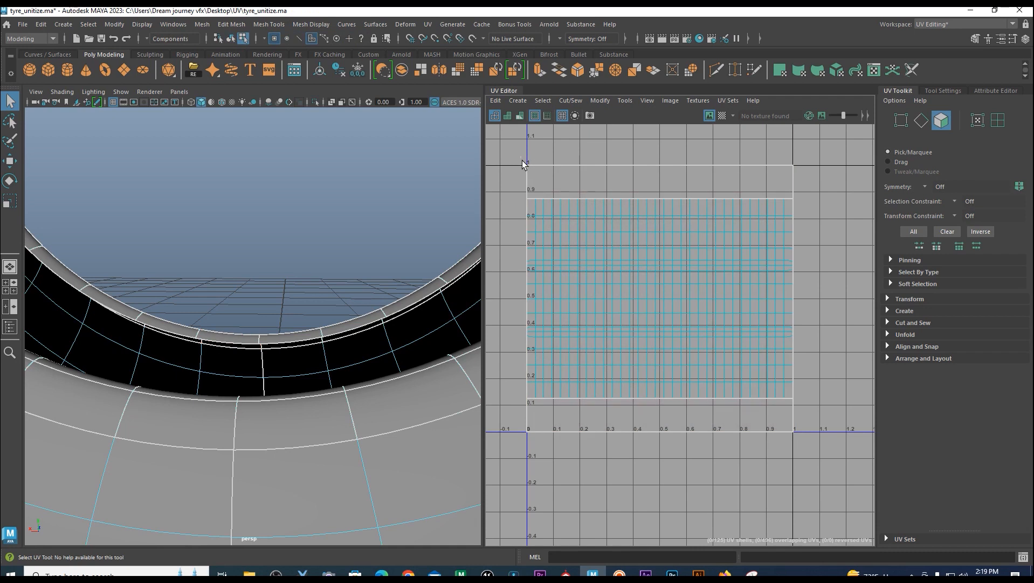
{"action": "left_click_drag", "start_coordinate": [815, 462], "coordinate": [814, 462]}
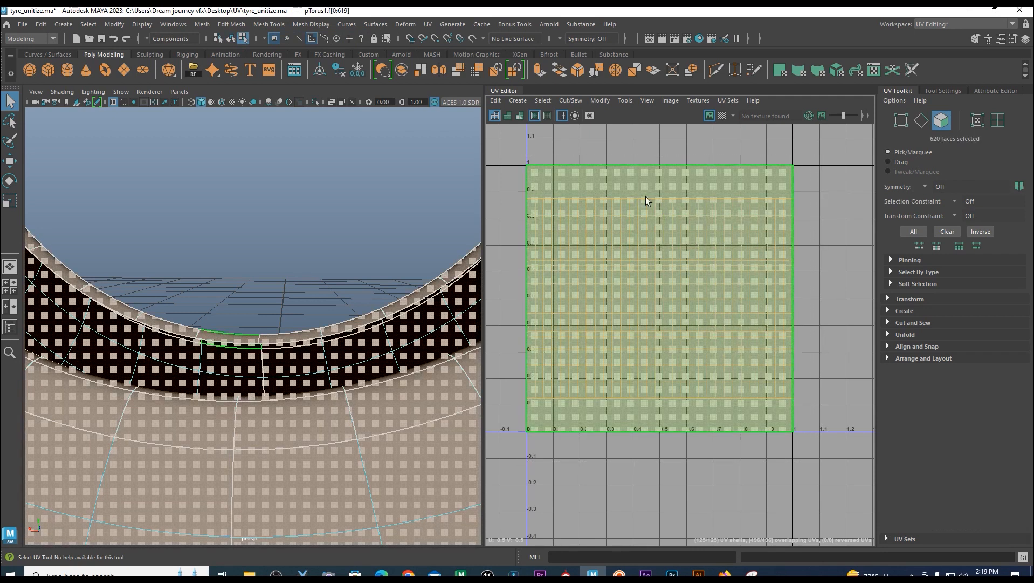
{"action": "right_click_drag", "start_coordinate": [381, 362], "coordinate": [219, 279], "text": "alt"}
{"action": "left_click_drag", "start_coordinate": [324, 300], "coordinate": [351, 297], "text": "alt"}
{"action": "left_click_drag", "start_coordinate": [284, 237], "coordinate": [345, 293], "text": "alt"}
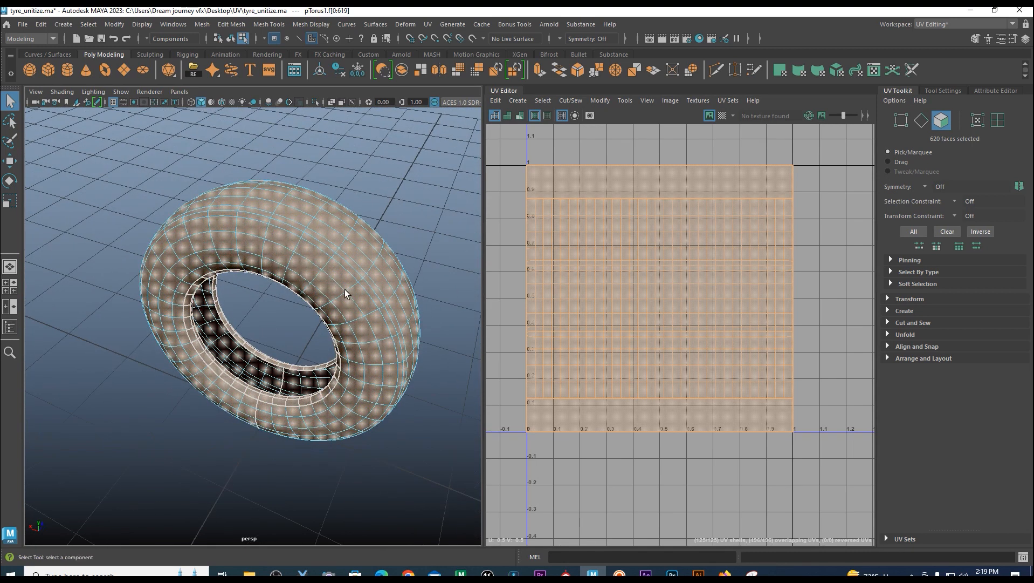
{"action": "left_click", "coordinate": [522, 101]}
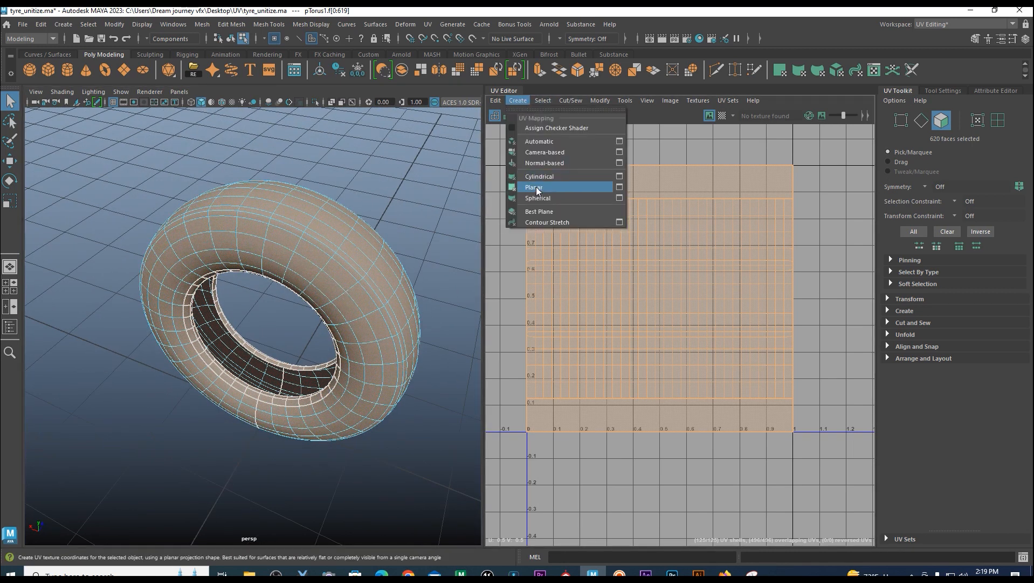
{"action": "left_click", "coordinate": [619, 187]}
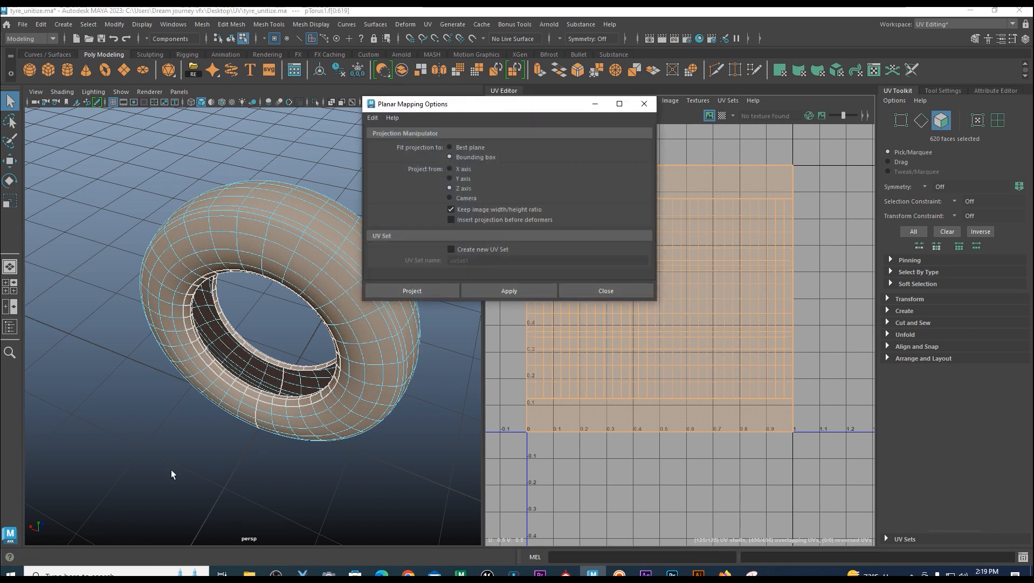
{"action": "left_click_drag", "start_coordinate": [172, 469], "coordinate": [201, 446], "text": "alt"}
{"action": "left_click_drag", "start_coordinate": [67, 515], "coordinate": [53, 526], "text": "alt"}
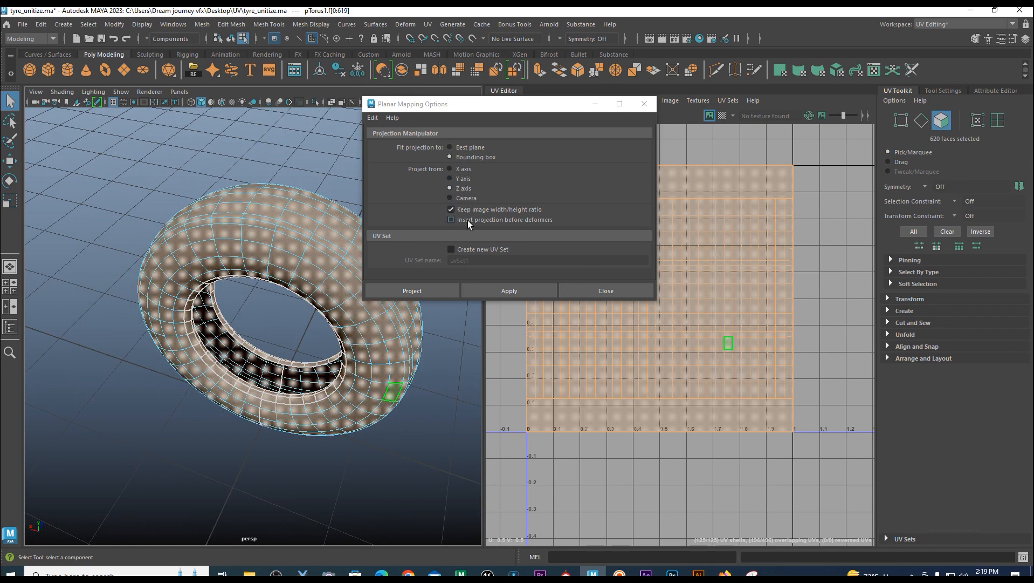
{"action": "left_click", "coordinate": [458, 188]}
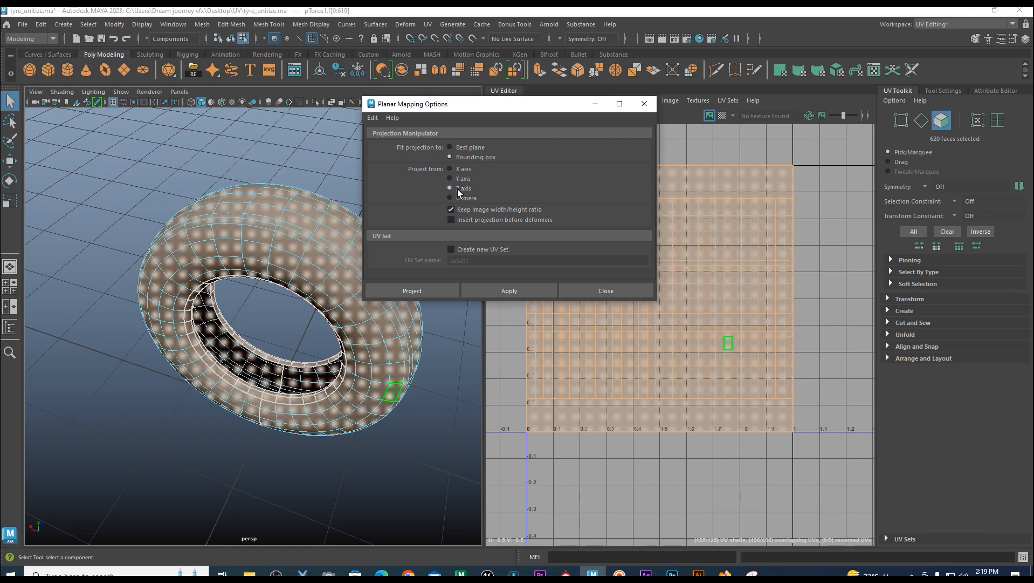
{"action": "left_click", "coordinate": [499, 290]}
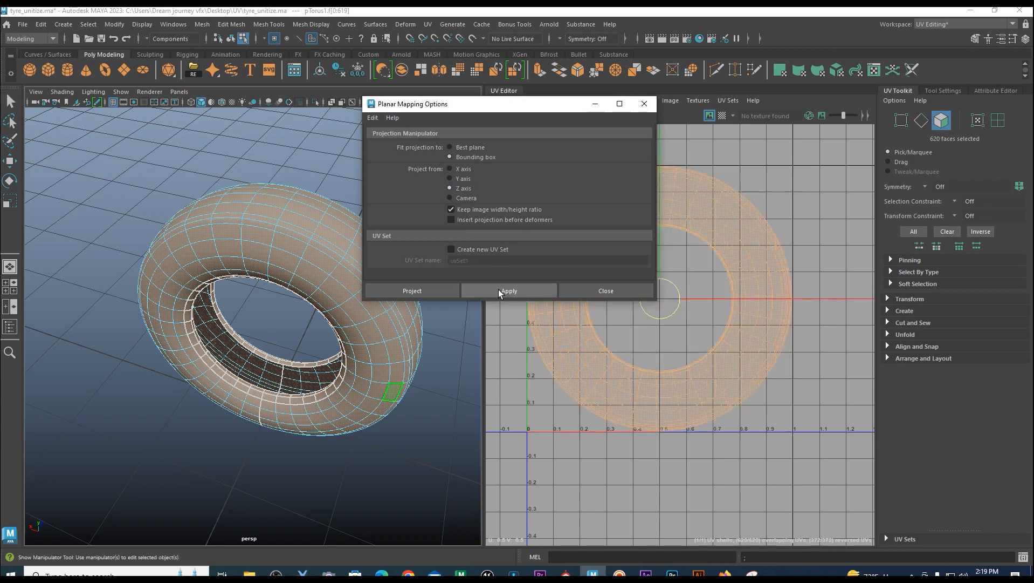
{"action": "left_click", "coordinate": [425, 293]}
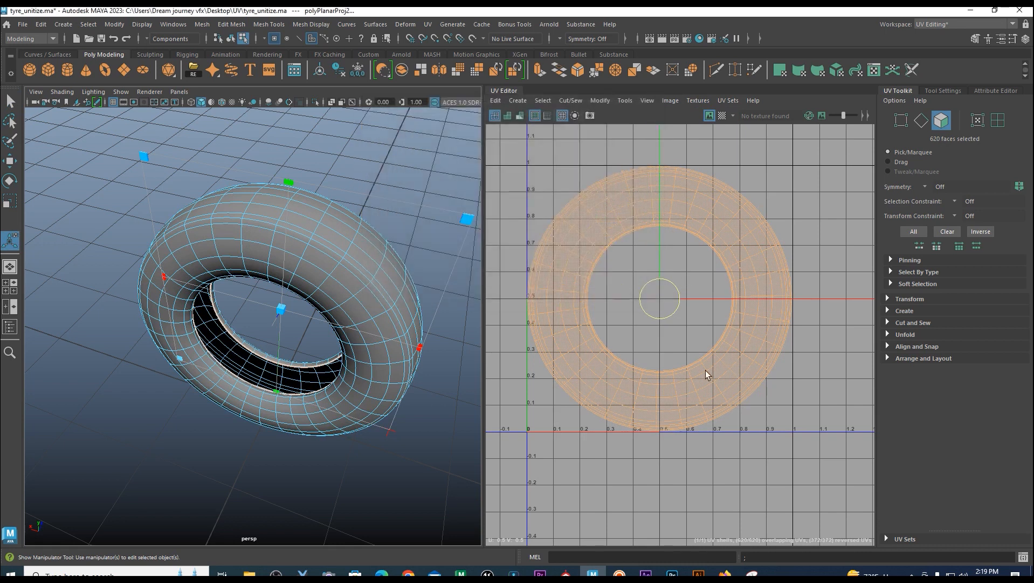
Preview the checker map on the tyre, examine the planar projection for stretching on the sides and tread, and hide the map again.
{"action": "left_click_drag", "start_coordinate": [404, 293], "coordinate": [373, 257], "text": "alt"}
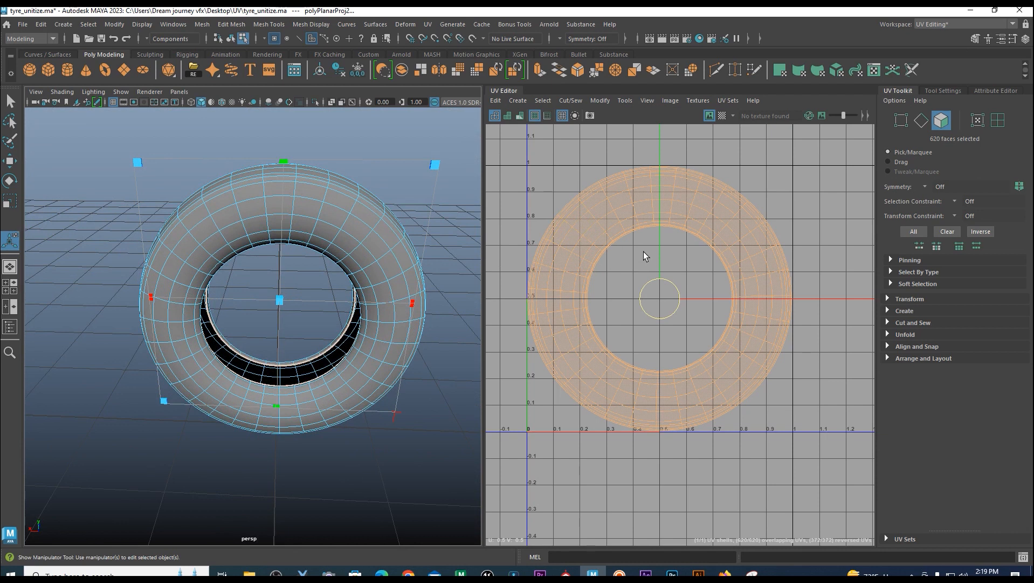
{"action": "left_click_drag", "start_coordinate": [399, 288], "coordinate": [435, 286], "text": "alt"}
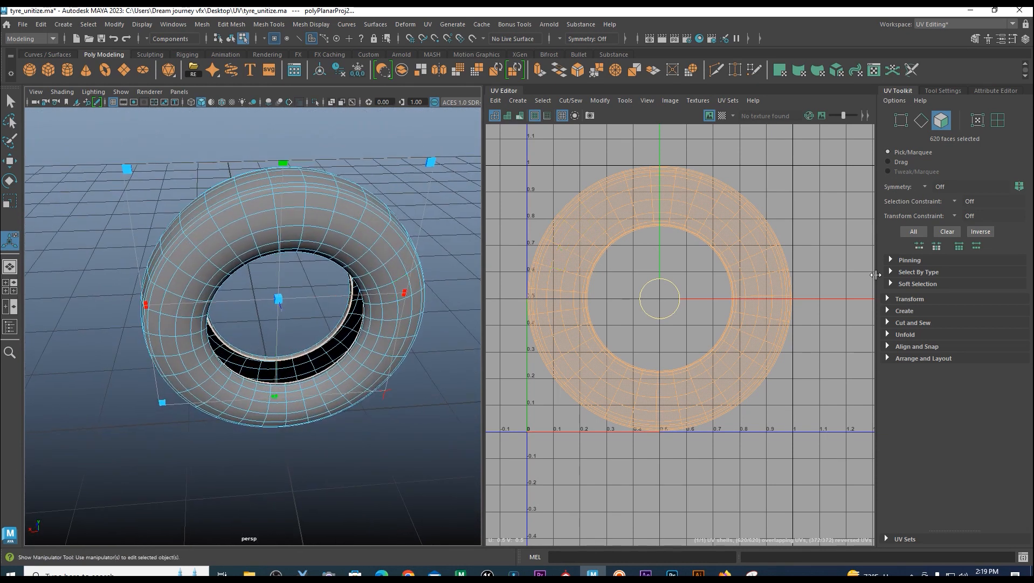
{"action": "left_click", "coordinate": [723, 116]}
{"action": "mouse_move", "coordinate": [327, 237]}
{"action": "left_mouse_down", "text": "alt"}
{"action": "mouse_move", "coordinate": [337, 257]}
{"action": "mouse_move", "coordinate": [335, 237]}
{"action": "left_mouse_up", "text": "alt"}
{"action": "right_click_drag", "start_coordinate": [335, 237], "coordinate": [355, 250], "text": "alt"}
{"action": "middle_click_drag", "start_coordinate": [356, 221], "coordinate": [310, 292], "text": "alt"}
{"action": "left_click_drag", "start_coordinate": [370, 301], "coordinate": [389, 197], "text": "alt"}
{"action": "right_click_drag", "start_coordinate": [345, 243], "coordinate": [385, 265], "text": "alt"}
{"action": "left_click_drag", "start_coordinate": [377, 280], "coordinate": [345, 299], "text": "alt"}
{"action": "right_click_drag", "start_coordinate": [345, 300], "coordinate": [411, 324], "text": "alt"}
{"action": "left_click_drag", "start_coordinate": [425, 280], "coordinate": [449, 270], "text": "alt"}
{"action": "middle_click_drag", "start_coordinate": [443, 275], "coordinate": [380, 280], "text": "alt"}
{"action": "right_click_drag", "start_coordinate": [375, 316], "coordinate": [417, 340], "text": "alt"}
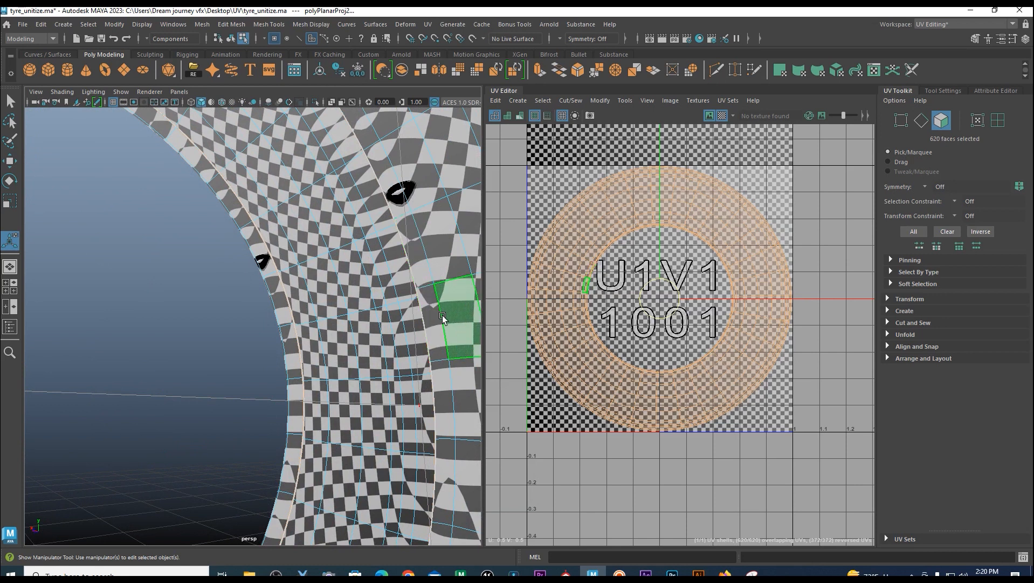
{"action": "left_click_drag", "start_coordinate": [453, 310], "coordinate": [412, 302], "text": "alt"}
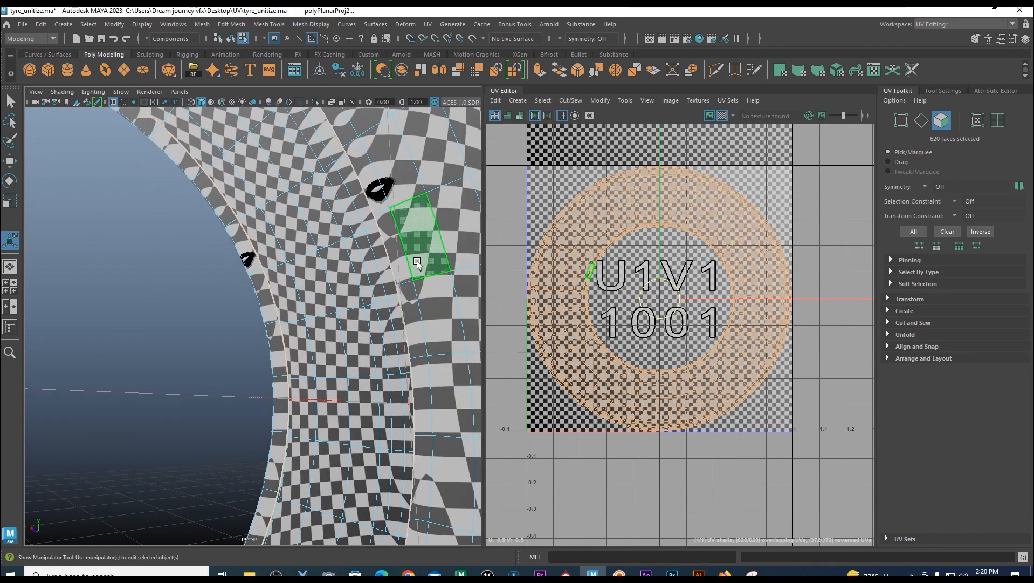
{"action": "left_click_drag", "start_coordinate": [424, 256], "coordinate": [282, 284], "text": "alt"}
{"action": "left_click_drag", "start_coordinate": [233, 205], "coordinate": [222, 243], "text": "alt"}
{"action": "left_click", "coordinate": [220, 239]}
{"action": "left_click_drag", "start_coordinate": [290, 274], "coordinate": [376, 325], "text": "alt"}
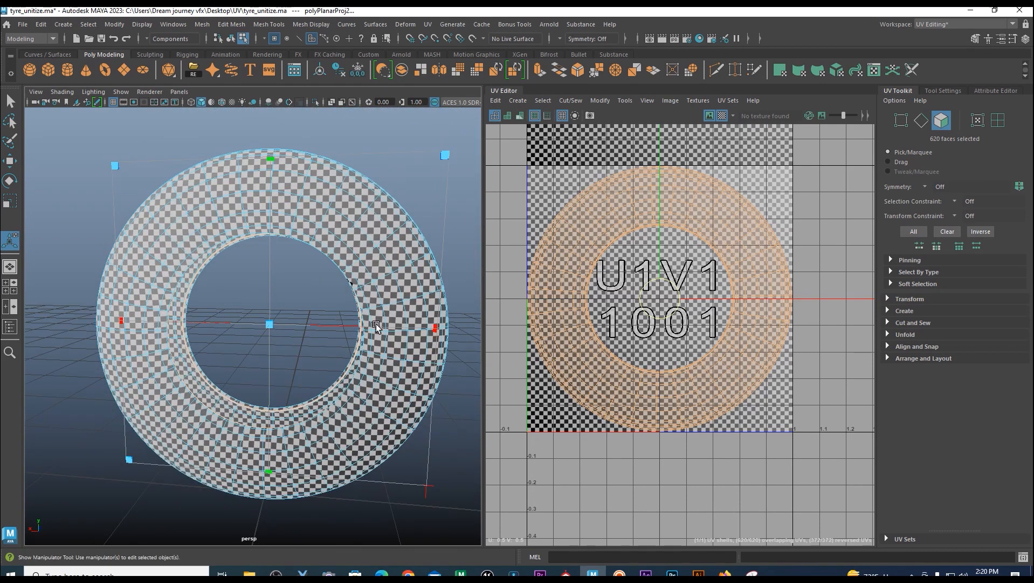
{"action": "left_click", "coordinate": [721, 115]}
Select the edge loop running around the tyre's cross-section at its lower side and cut the UVs along it.
{"action": "right_click_drag", "start_coordinate": [401, 187], "coordinate": [401, 160]}
{"action": "left_click_drag", "start_coordinate": [331, 376], "coordinate": [355, 337], "text": "alt"}
{"action": "left_click", "coordinate": [297, 382]}
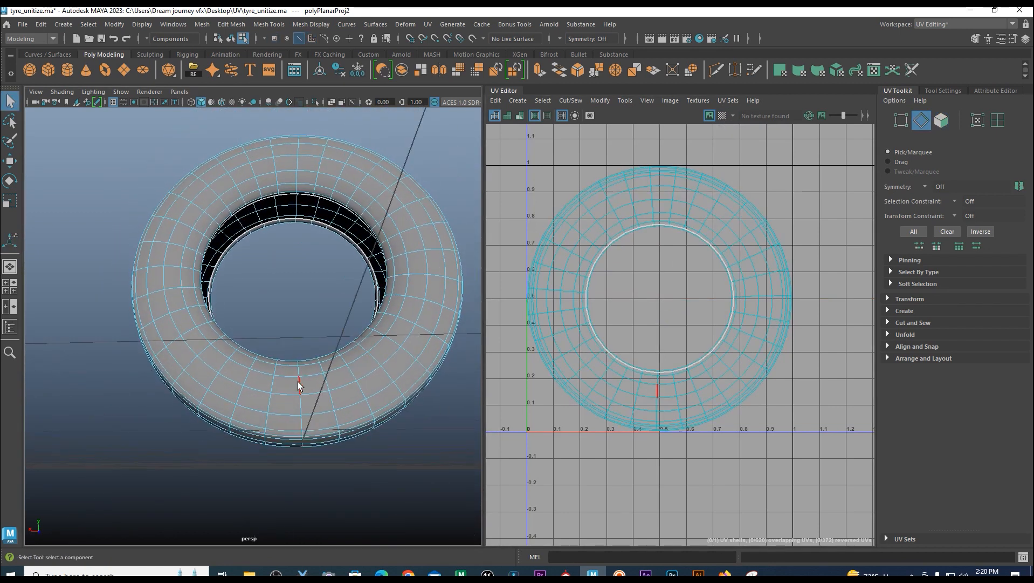
{"action": "double_click", "coordinate": [298, 381]}
{"action": "left_click_drag", "start_coordinate": [317, 388], "coordinate": [301, 424], "text": "alt"}
{"action": "middle_click_drag", "start_coordinate": [712, 416], "coordinate": [713, 349], "text": "alt"}
{"action": "right_click_drag", "start_coordinate": [714, 349], "coordinate": [686, 326], "text": "alt"}
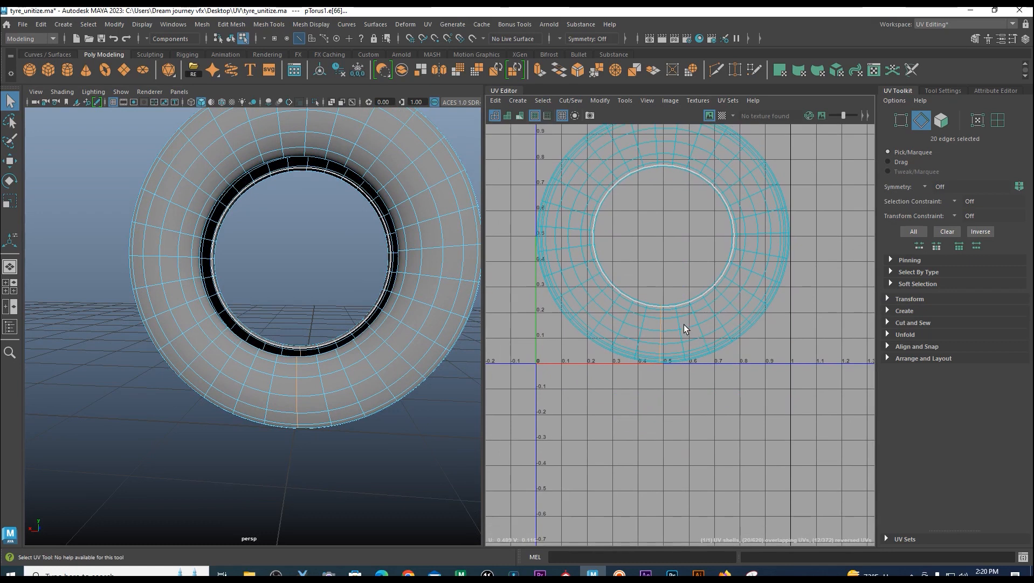
{"action": "right_click_drag", "start_coordinate": [676, 240], "coordinate": [631, 253], "text": "shift"}
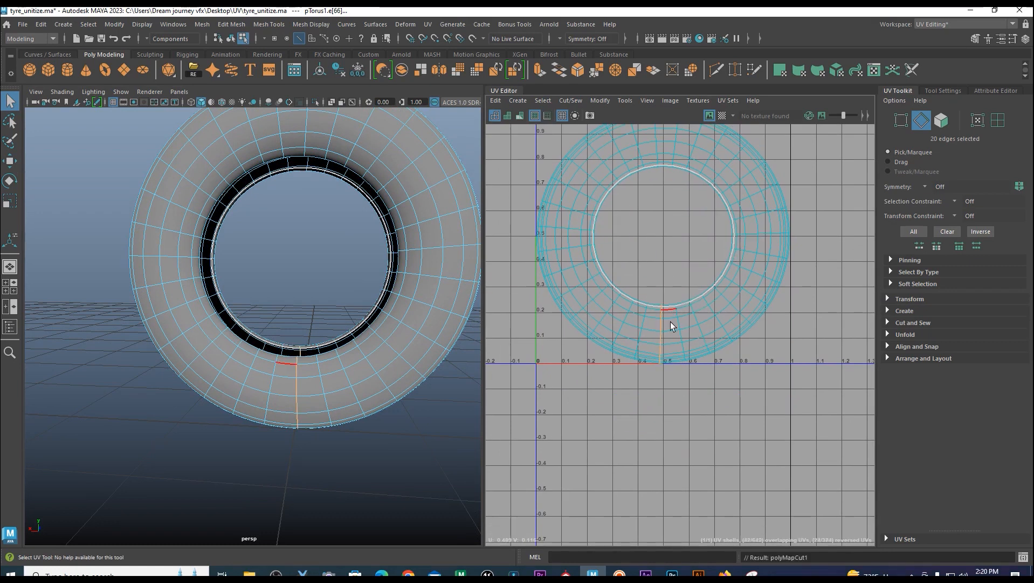
{"action": "left_click", "coordinate": [667, 274]}
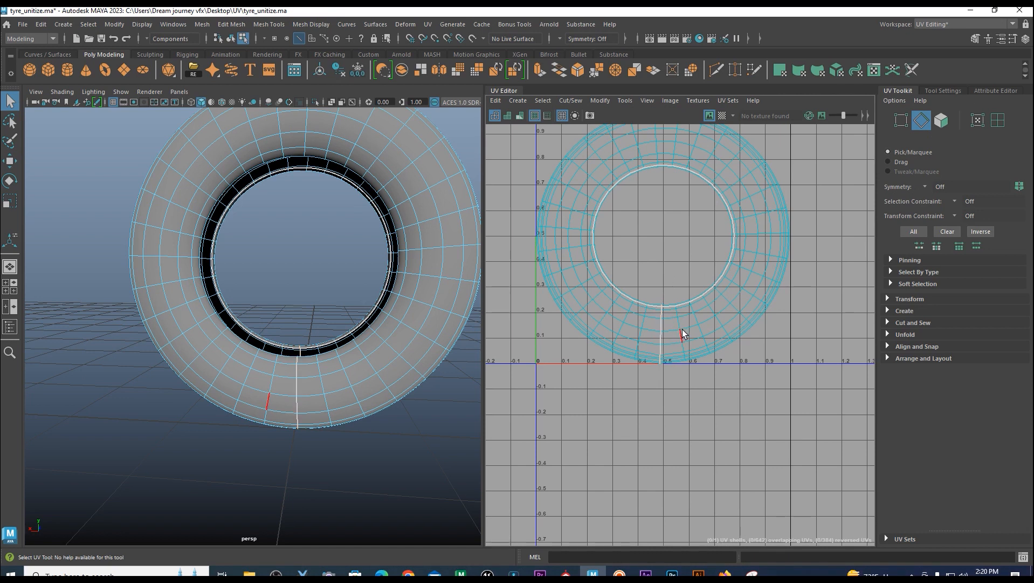
Select all of the tyre's UVs and unfold them into a flat strip.
{"action": "right_click_drag", "start_coordinate": [763, 279], "coordinate": [805, 206], "text": "alt"}
{"action": "right_click_drag", "start_coordinate": [787, 336], "coordinate": [731, 276], "text": "alt"}
{"action": "middle_click_drag", "start_coordinate": [731, 276], "coordinate": [683, 303], "text": "alt"}
{"action": "right_click_drag", "start_coordinate": [696, 252], "coordinate": [747, 254]}
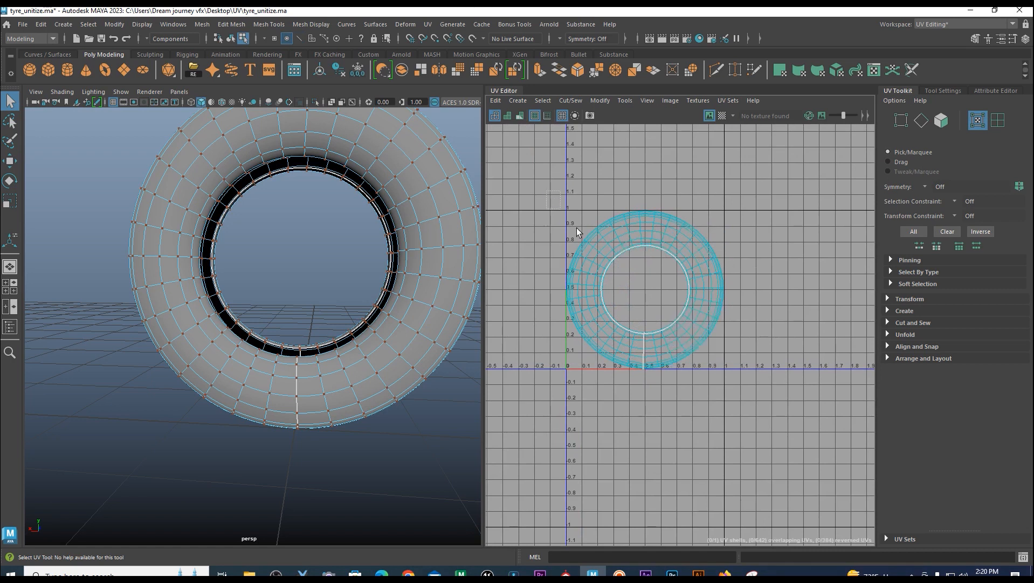
{"action": "left_click_drag", "start_coordinate": [720, 374], "coordinate": [760, 390]}
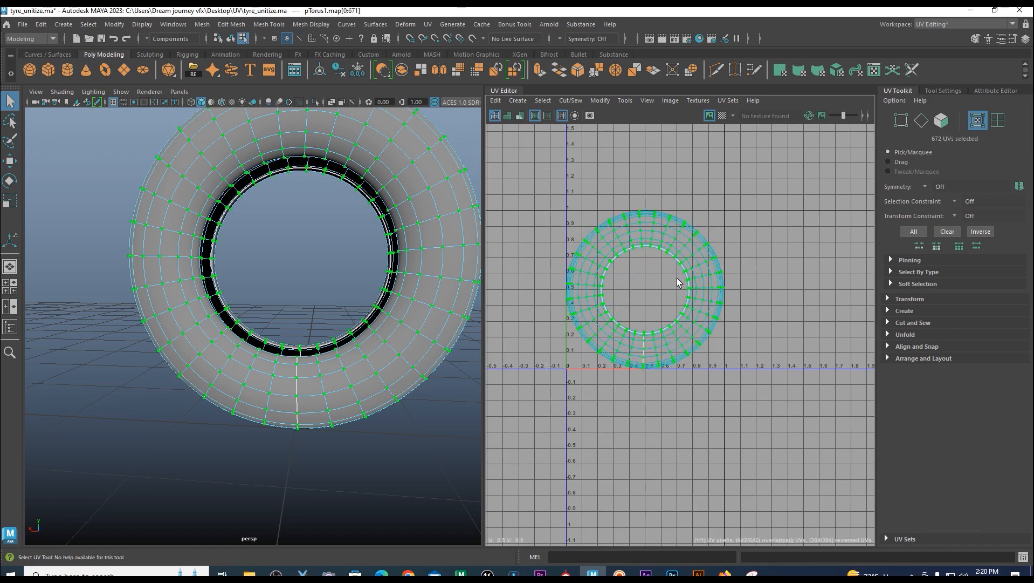
{"action": "right_click_drag", "start_coordinate": [750, 253], "coordinate": [620, 256], "text": "shift"}
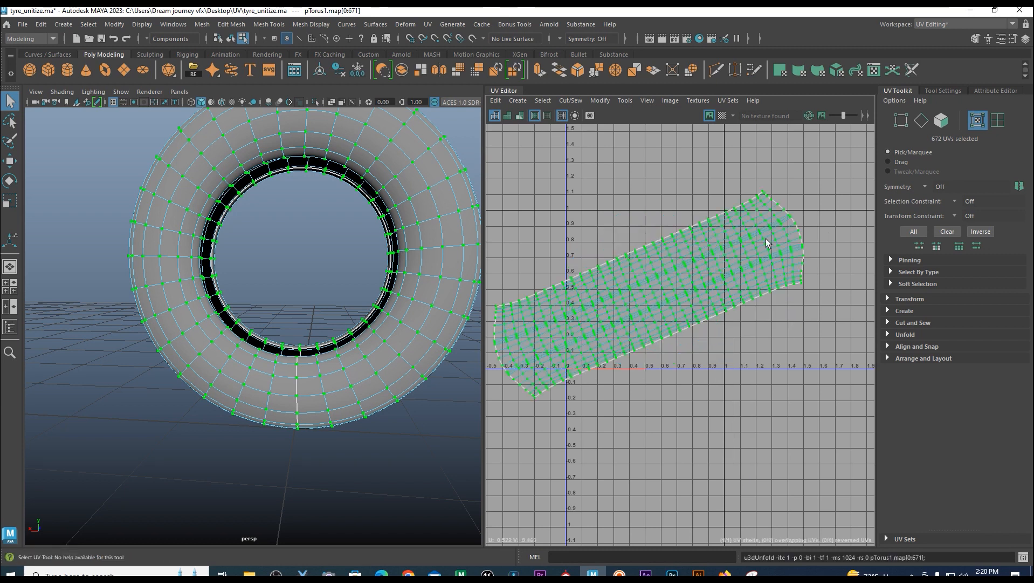
{"action": "mouse_move", "coordinate": [326, 402]}
{"action": "left_mouse_down", "text": "alt"}
{"action": "mouse_move", "coordinate": [296, 399]}
{"action": "mouse_move", "coordinate": [316, 392]}
{"action": "left_mouse_up", "text": "alt"}
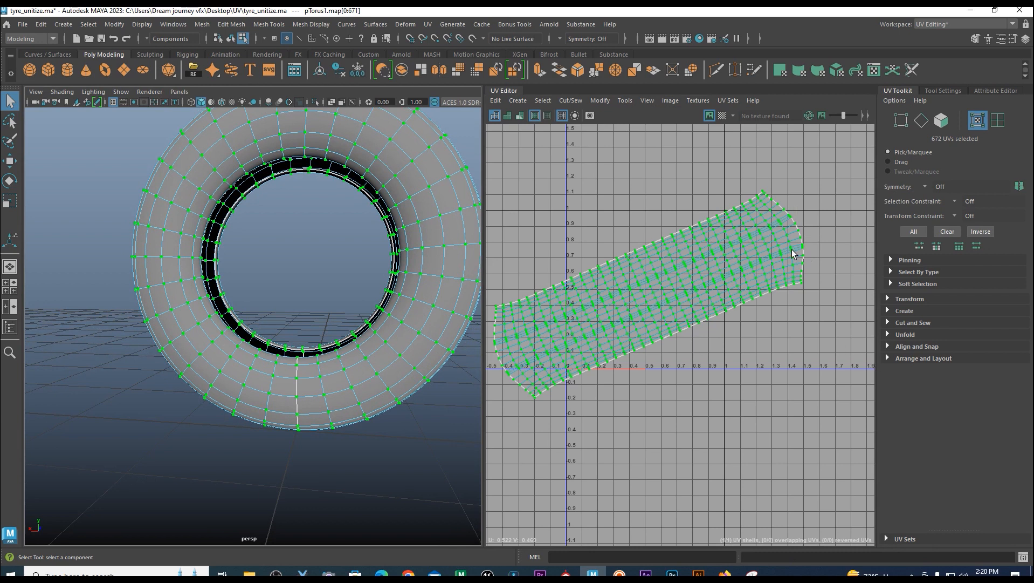
Orient the unfolded shell to the UV axes and rotate it 90 degrees clockwise so it lies horizontally.
{"action": "left_click", "coordinate": [888, 358]}
{"action": "left_click", "coordinate": [926, 417]}
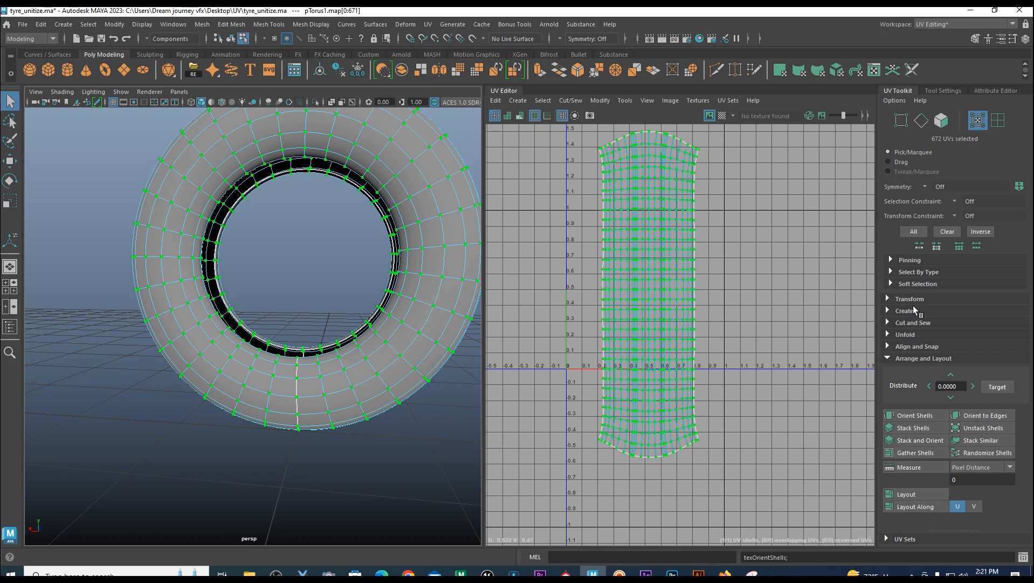
{"action": "left_click", "coordinate": [893, 296]}
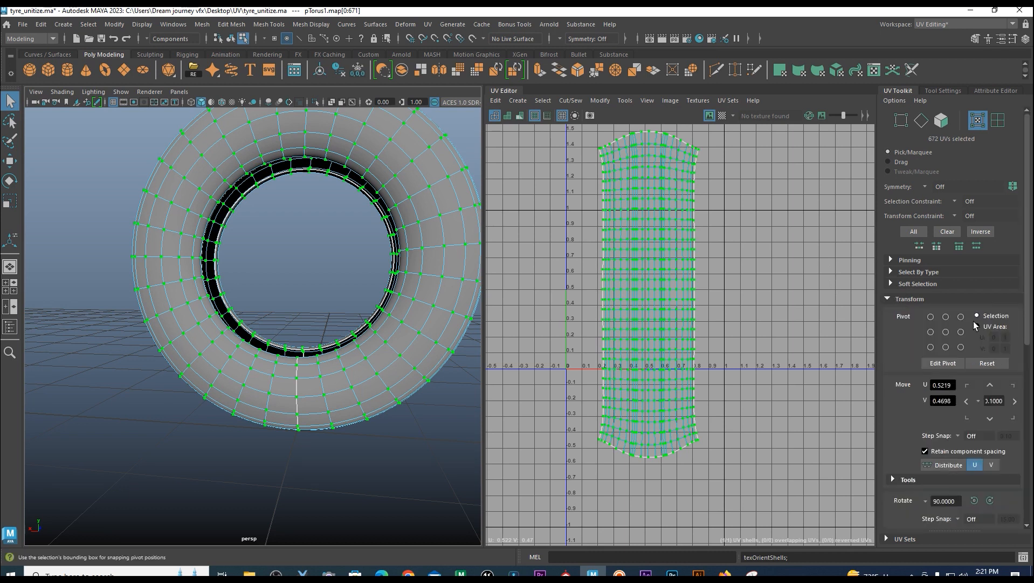
{"action": "scroll", "coordinate": [899, 411], "scroll_direction": "down", "scroll_amount": 3}
{"action": "left_click", "coordinate": [991, 434]}
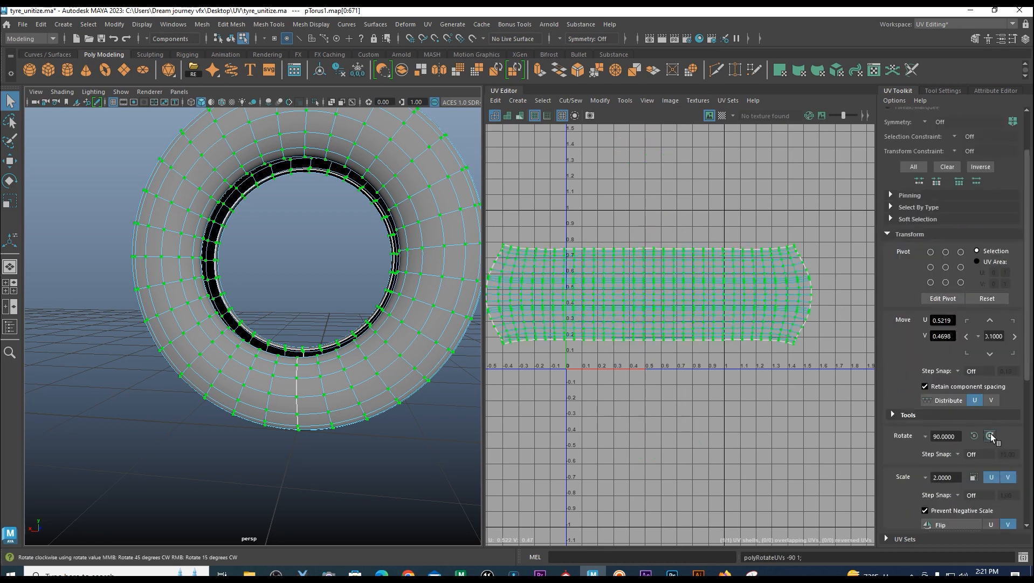
Lay out the tyre's UV shell so it fits inside the 0 to 1 UV tile.
{"action": "scroll", "coordinate": [917, 426], "scroll_direction": "down", "scroll_amount": 3}
{"action": "left_click", "coordinate": [906, 433]}
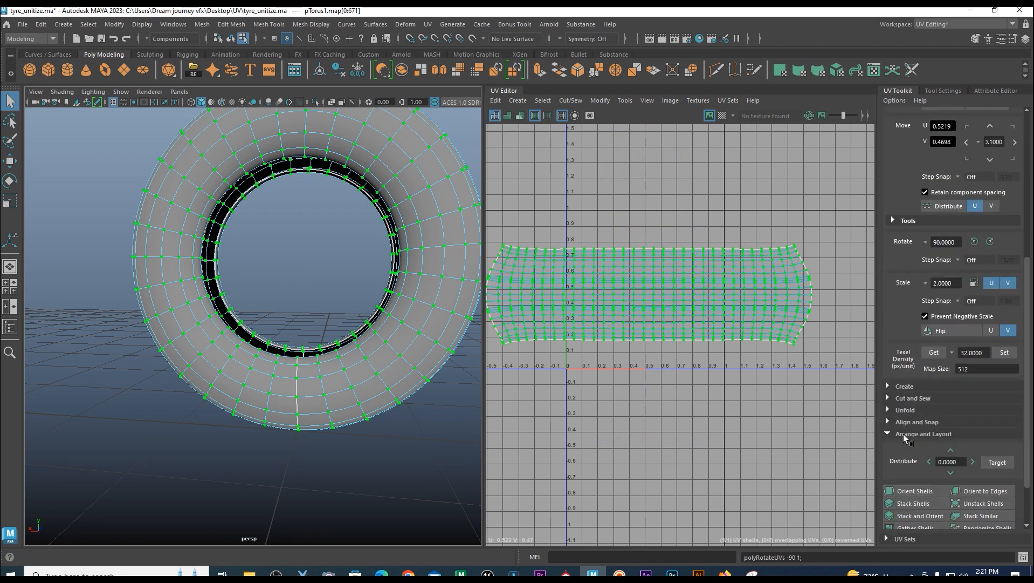
{"action": "scroll", "coordinate": [911, 448], "scroll_direction": "down", "scroll_amount": 2}
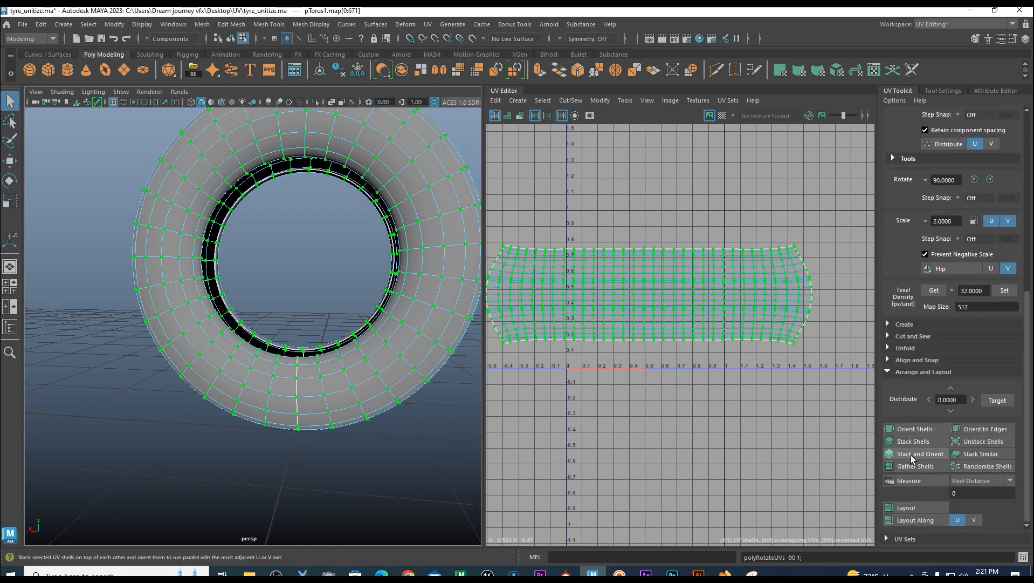
{"action": "left_click", "coordinate": [909, 507]}
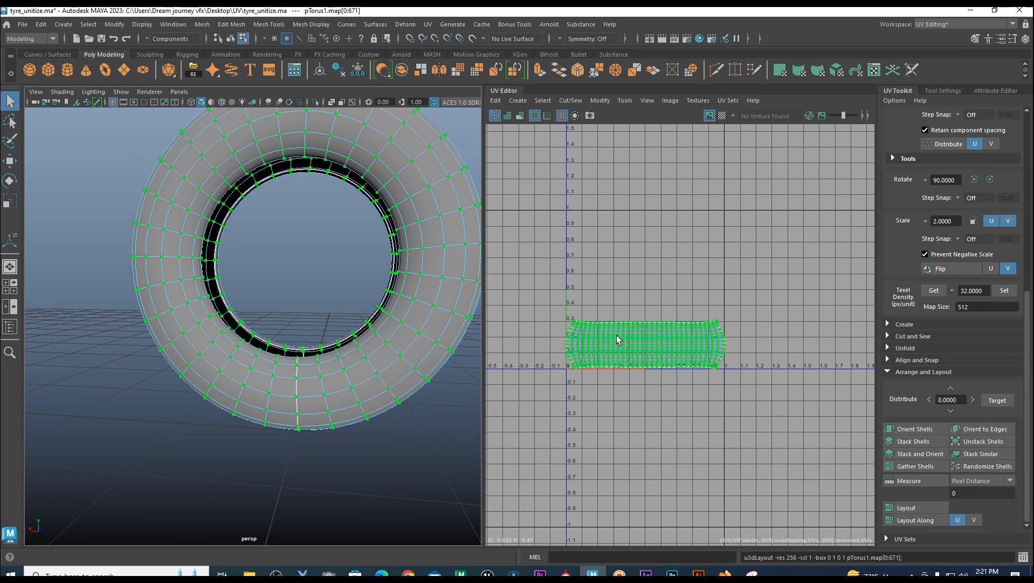
Display the checker map on the tyre and examine the pattern's size and distortion around the seam, sidewalls and tread.
{"action": "scroll", "coordinate": [617, 338], "scroll_direction": "up", "scroll_amount": 3}
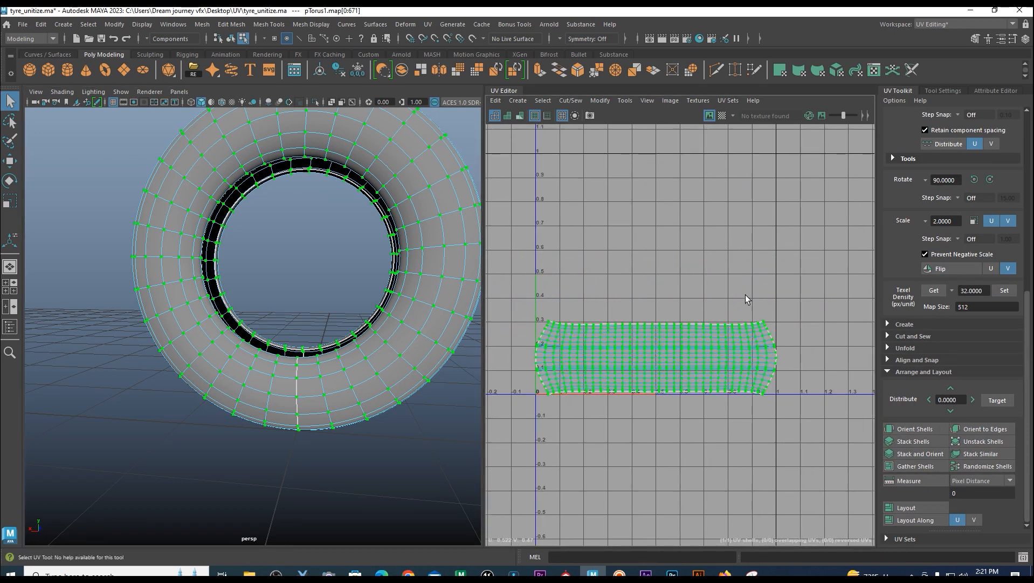
{"action": "key", "text": "r"}
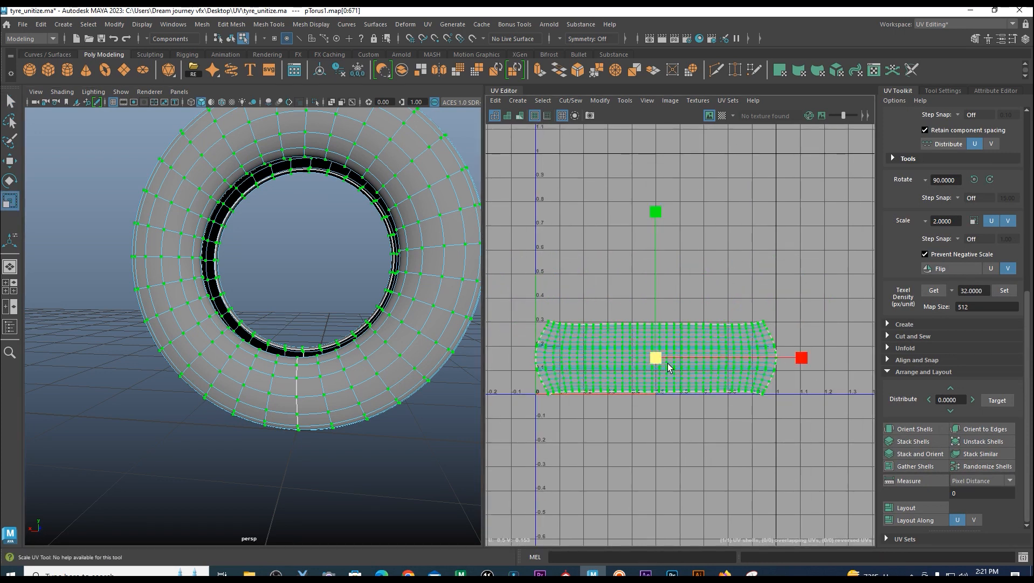
{"action": "left_click_drag", "start_coordinate": [658, 359], "coordinate": [657, 359]}
{"action": "left_click", "coordinate": [722, 116]}
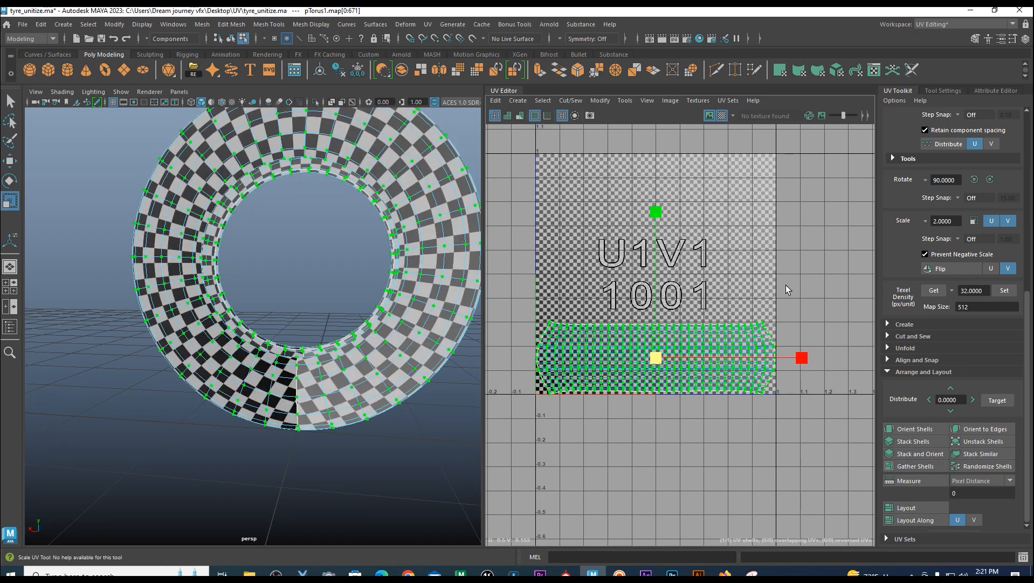
{"action": "left_click_drag", "start_coordinate": [374, 372], "coordinate": [356, 290], "text": "alt"}
{"action": "left_click_drag", "start_coordinate": [206, 262], "coordinate": [344, 431], "text": "alt"}
{"action": "right_click_drag", "start_coordinate": [344, 431], "coordinate": [371, 434], "text": "alt"}
{"action": "left_click_drag", "start_coordinate": [370, 434], "coordinate": [293, 386], "text": "alt"}
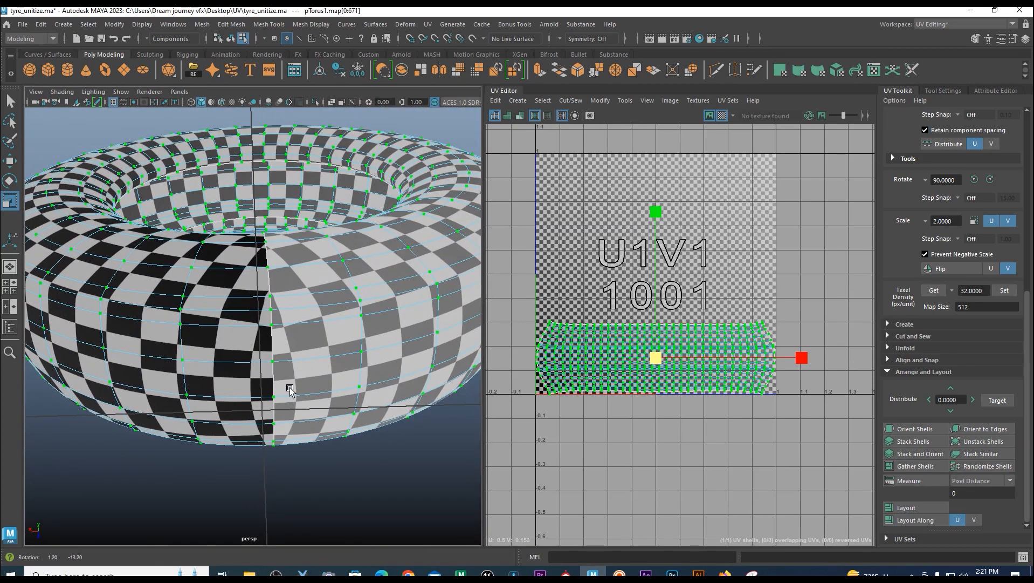
{"action": "scroll", "coordinate": [728, 367], "scroll_direction": "up", "scroll_amount": 3}
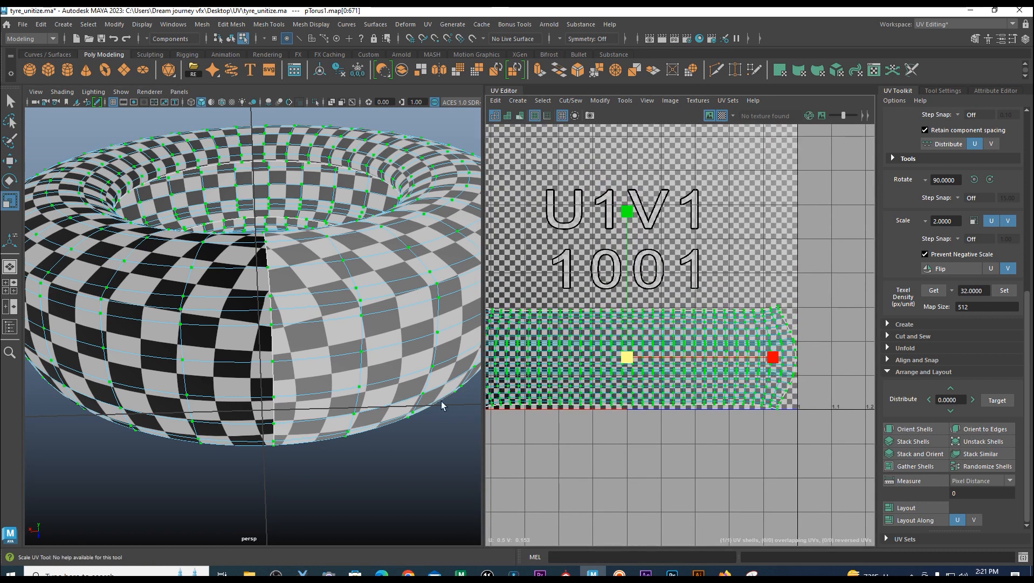
{"action": "left_click_drag", "start_coordinate": [295, 338], "coordinate": [186, 369], "text": "alt"}
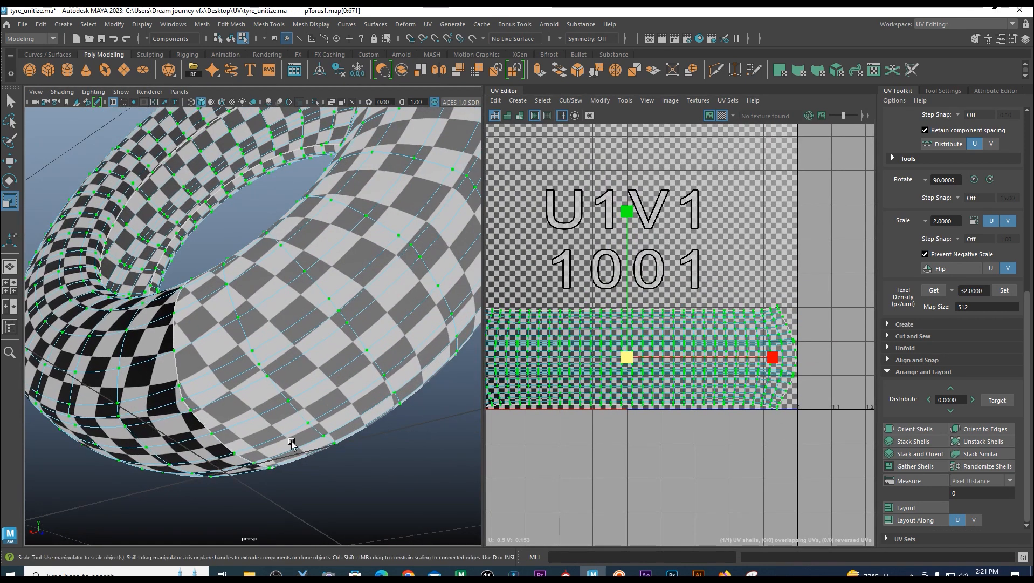
{"action": "left_click_drag", "start_coordinate": [295, 447], "coordinate": [183, 440], "text": "alt"}
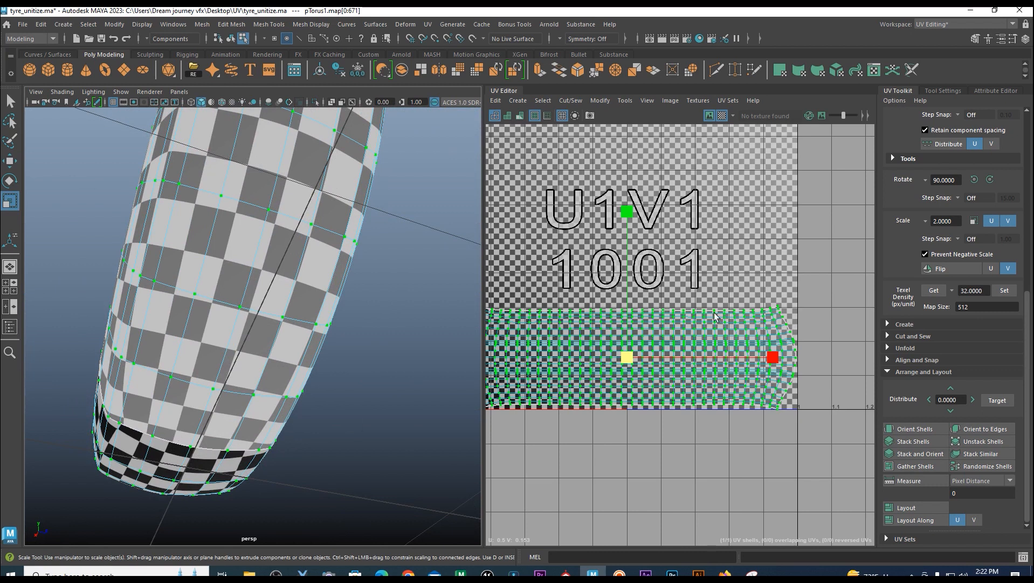
{"action": "scroll", "coordinate": [653, 267], "scroll_direction": "down", "scroll_amount": 1}
{"action": "middle_click_drag", "start_coordinate": [660, 313], "coordinate": [685, 312], "text": "alt"}
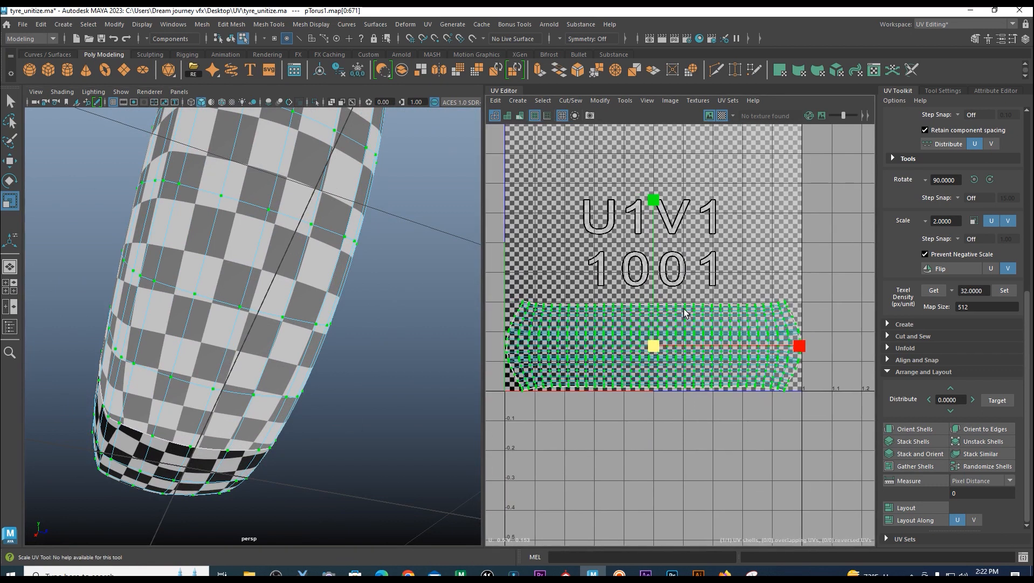
{"action": "left_click_drag", "start_coordinate": [654, 347], "coordinate": [652, 347]}
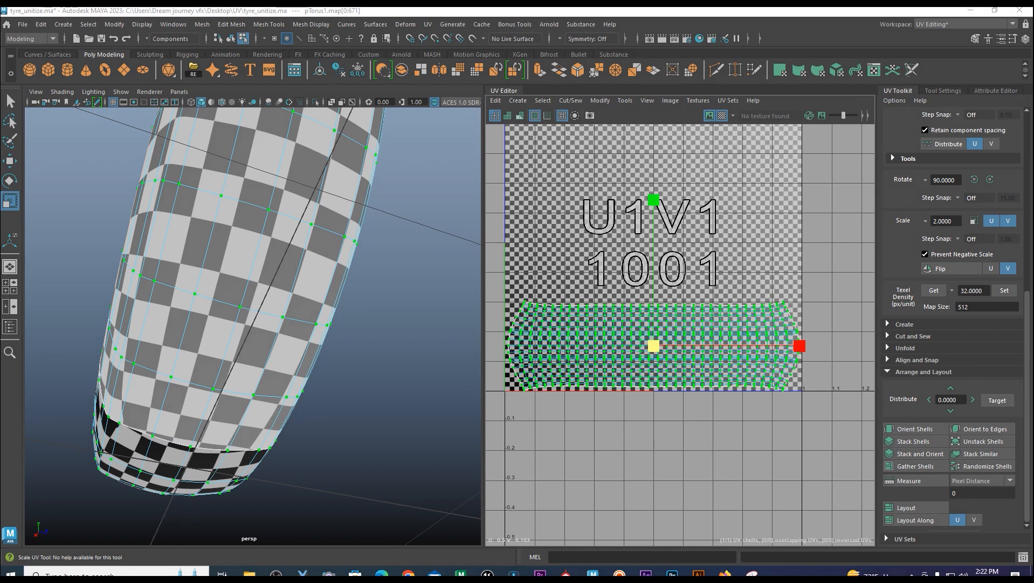
{"action": "mouse_move", "coordinate": [506, 301]}
{"action": "left_mouse_down"}
{"action": "mouse_move", "coordinate": [565, 317]}
{"action": "mouse_move", "coordinate": [588, 311]}
{"action": "left_mouse_up"}
{"action": "key", "text": "ctrl+z"}
{"action": "left_click_drag", "start_coordinate": [507, 300], "coordinate": [808, 399]}
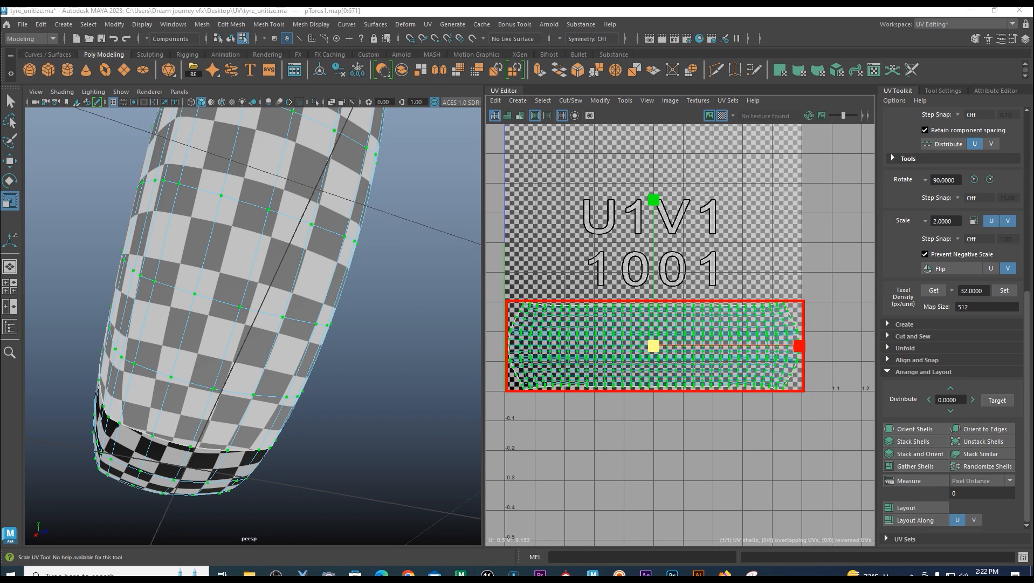
{"action": "mouse_move", "coordinate": [526, 307]}
{"action": "left_mouse_down"}
{"action": "mouse_move", "coordinate": [511, 369]}
{"action": "mouse_move", "coordinate": [529, 394]}
{"action": "left_mouse_up"}
{"action": "key", "text": "Escape"}
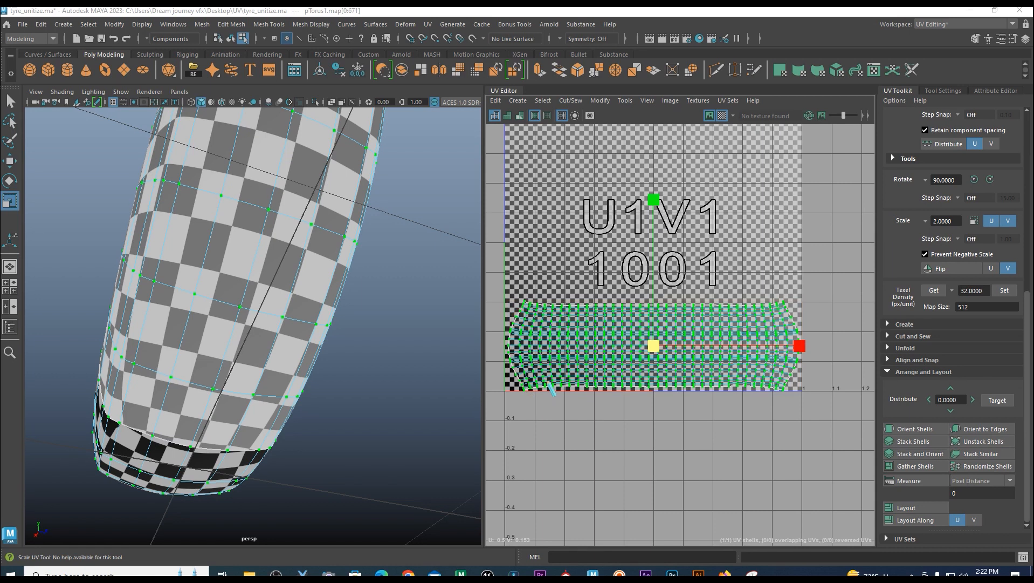
Hide the checker map and return to a front view of the whole tyre.
{"action": "left_click_drag", "start_coordinate": [273, 394], "coordinate": [313, 367], "text": "alt"}
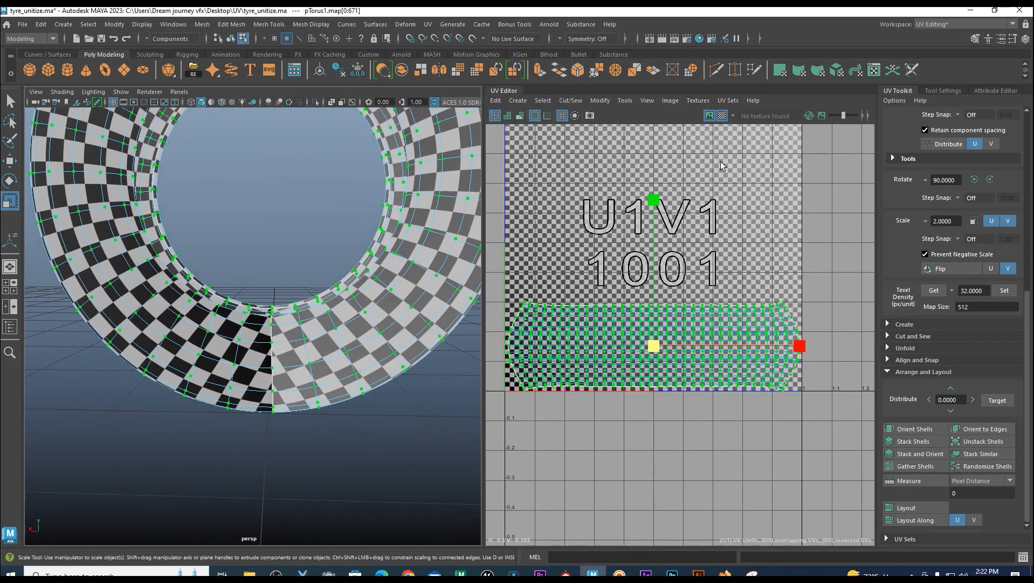
{"action": "left_click", "coordinate": [722, 115]}
{"action": "key", "text": "f"}
{"action": "left_click_drag", "start_coordinate": [329, 373], "coordinate": [317, 354], "text": "alt"}
Select the first edge loop inside the UV strip's right end and cut the UVs along it.
{"action": "right_click_drag", "start_coordinate": [365, 245], "coordinate": [373, 216]}
{"action": "left_click", "coordinate": [357, 445]}
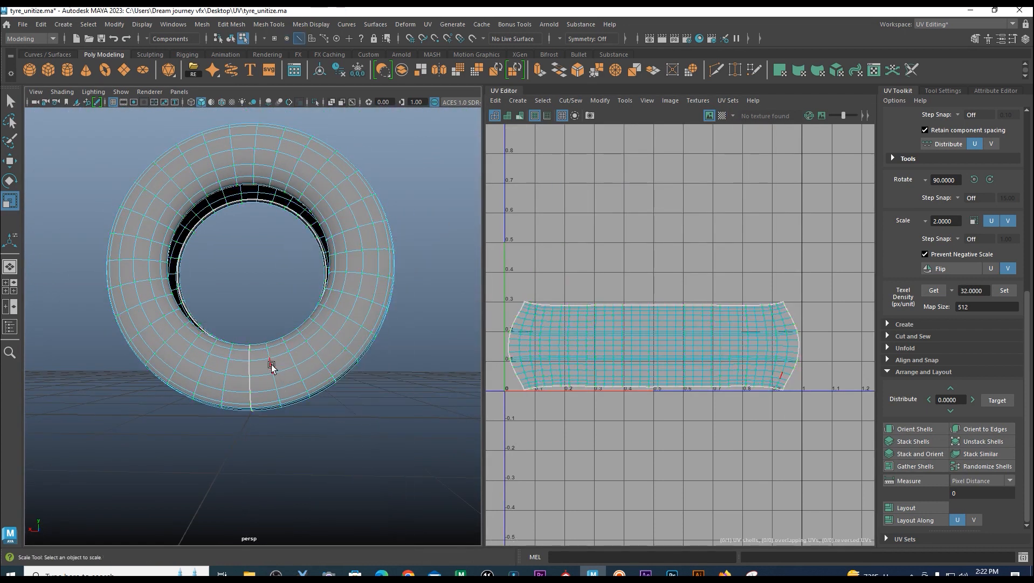
{"action": "scroll", "coordinate": [797, 298], "scroll_direction": "up", "scroll_amount": 4}
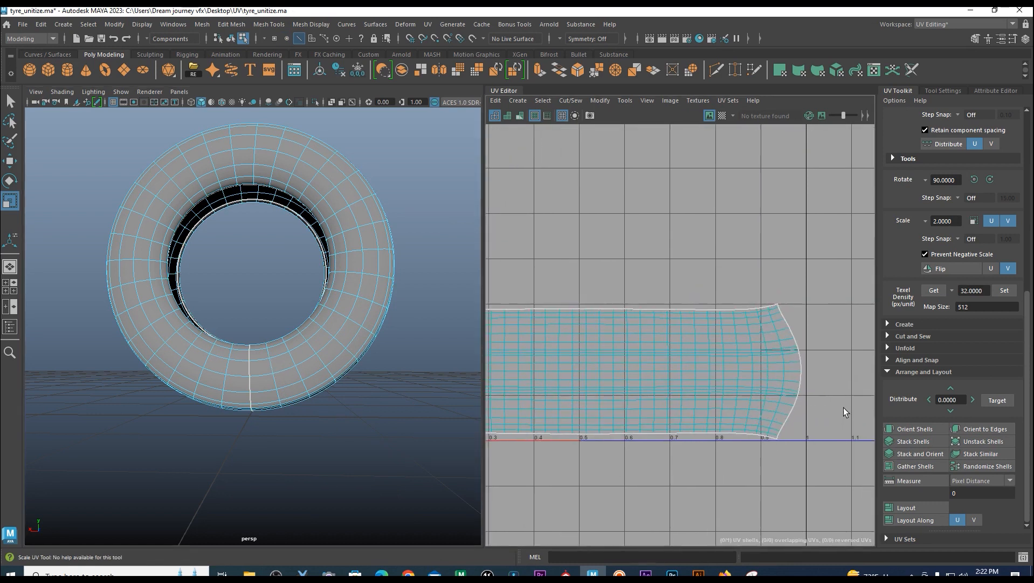
{"action": "scroll", "coordinate": [654, 340], "scroll_direction": "up", "scroll_amount": 2}
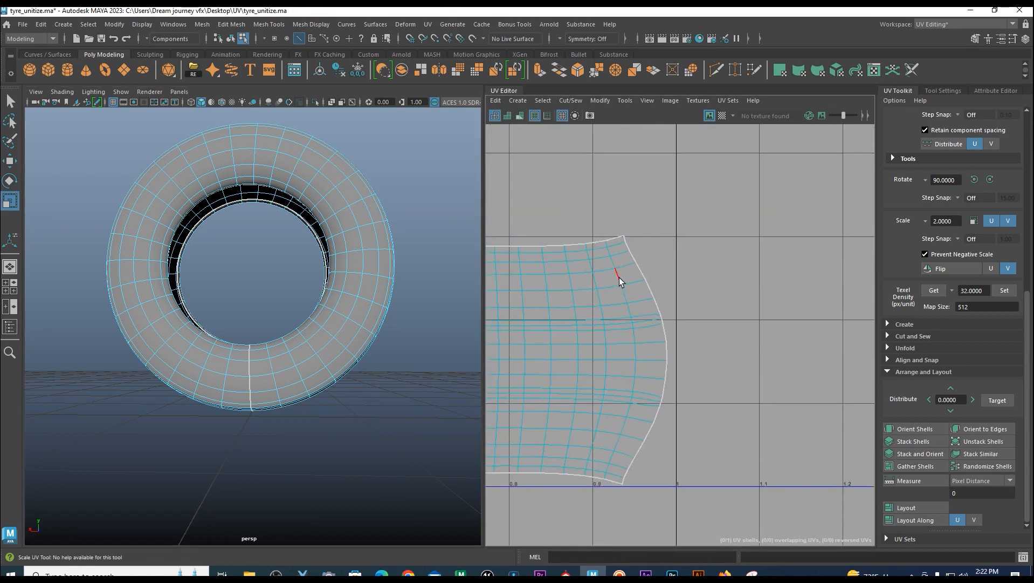
{"action": "left_click", "coordinate": [619, 277]}
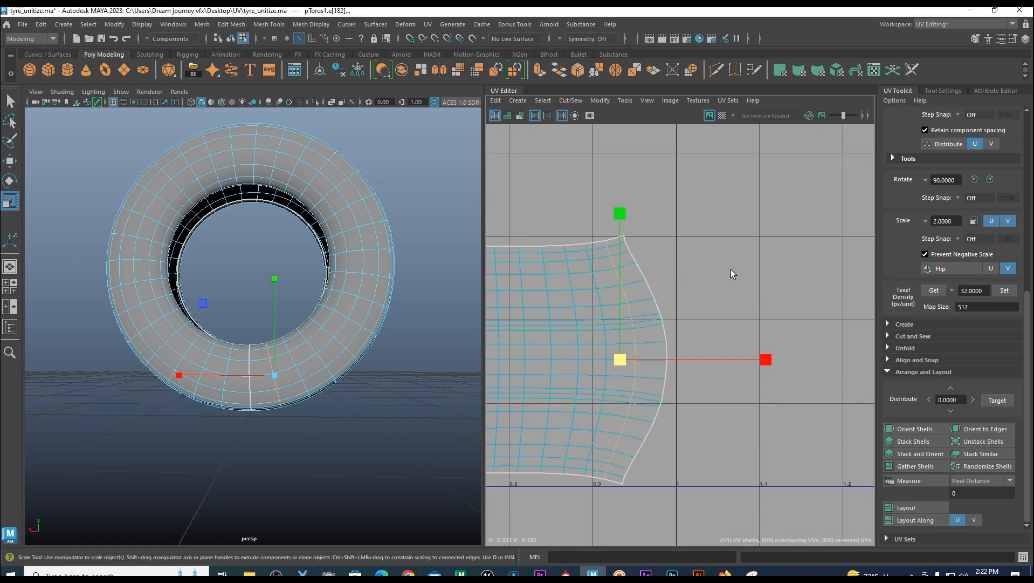
{"action": "right_click", "coordinate": [744, 246], "text": "shift"}
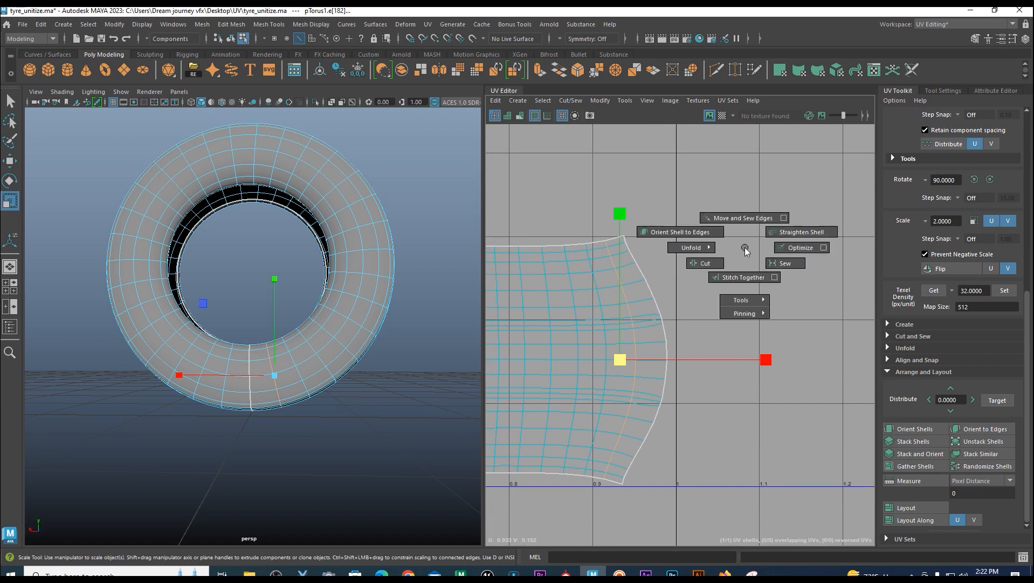
{"action": "left_click", "coordinate": [696, 266]}
Select the UVs of the narrow cut-off end piece and move it horizontally out of the tile to about U 1.5.
{"action": "scroll", "coordinate": [694, 271], "scroll_direction": "down", "scroll_amount": 2}
{"action": "key", "text": "1"}
{"action": "right_click_drag", "start_coordinate": [668, 327], "coordinate": [641, 270], "text": "alt"}
{"action": "middle_click_drag", "start_coordinate": [683, 301], "coordinate": [674, 261], "text": "alt"}
{"action": "right_click_drag", "start_coordinate": [676, 260], "coordinate": [725, 258]}
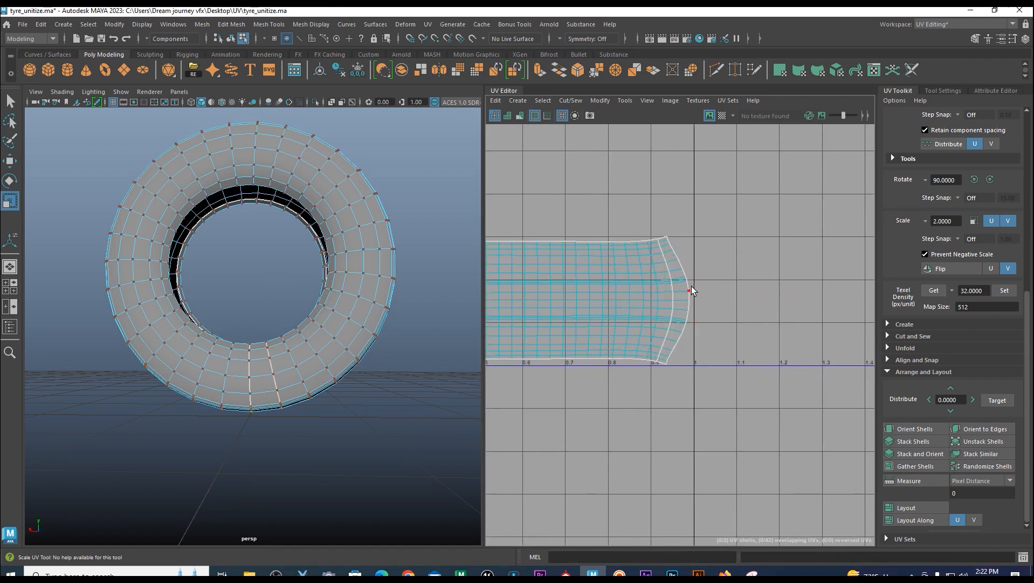
{"action": "double_click", "coordinate": [691, 288]}
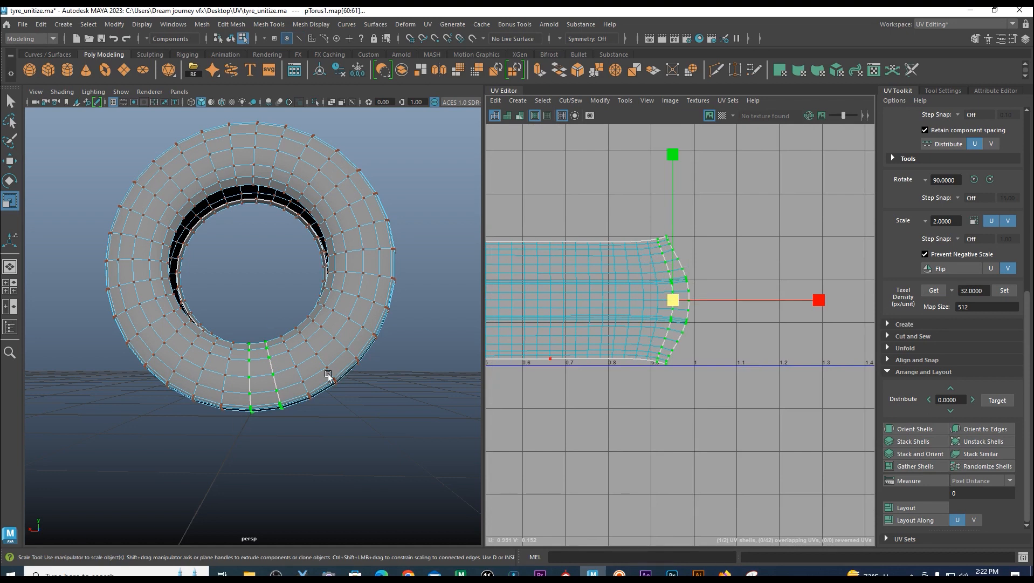
{"action": "key", "text": "w"}
{"action": "right_click_drag", "start_coordinate": [735, 383], "coordinate": [644, 309], "text": "alt"}
{"action": "left_click_drag", "start_coordinate": [793, 334], "coordinate": [913, 325]}
{"action": "right_click_drag", "start_coordinate": [684, 327], "coordinate": [681, 298]}
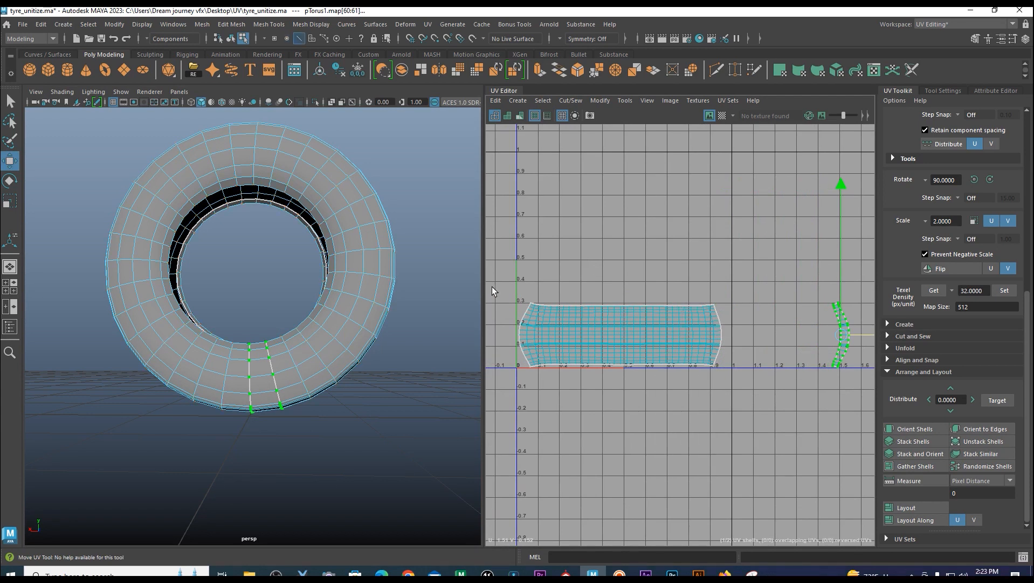
{"action": "left_click_drag", "start_coordinate": [507, 280], "coordinate": [679, 357]}
{"action": "left_click_drag", "start_coordinate": [741, 403], "coordinate": [739, 400]}
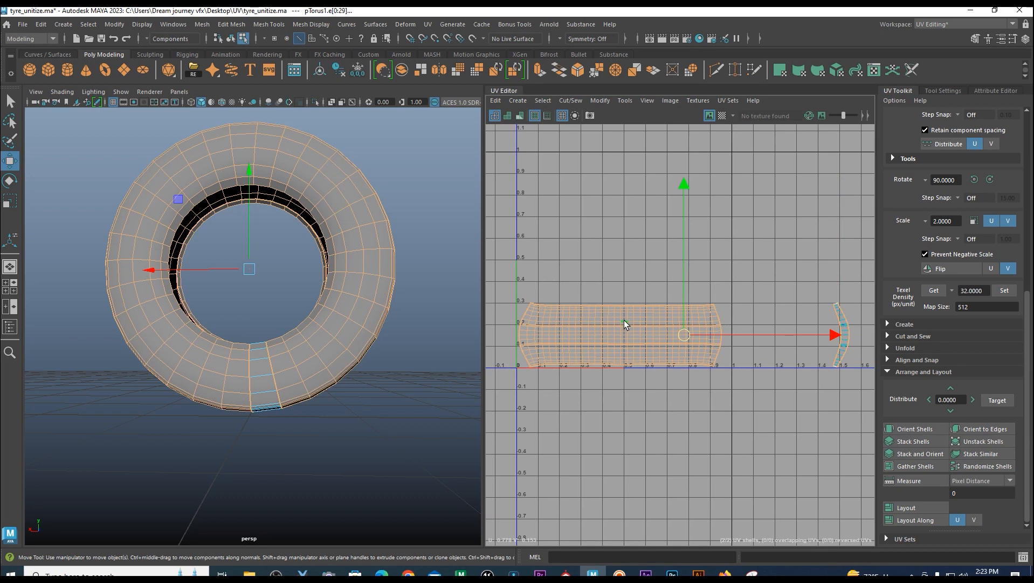
{"action": "right_click", "coordinate": [641, 313], "text": "shift"}
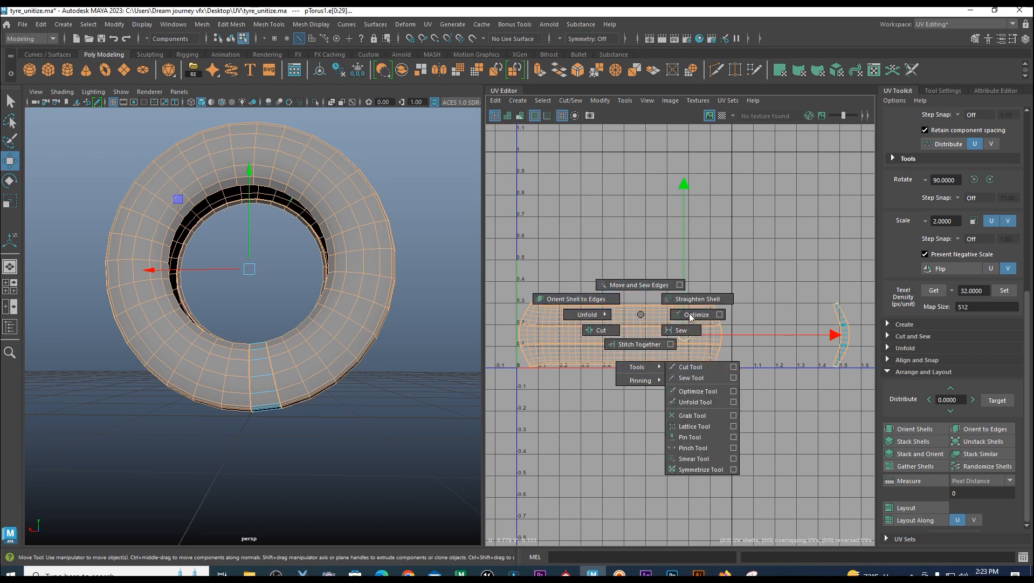
{"action": "mouse_move", "coordinate": [632, 369]}
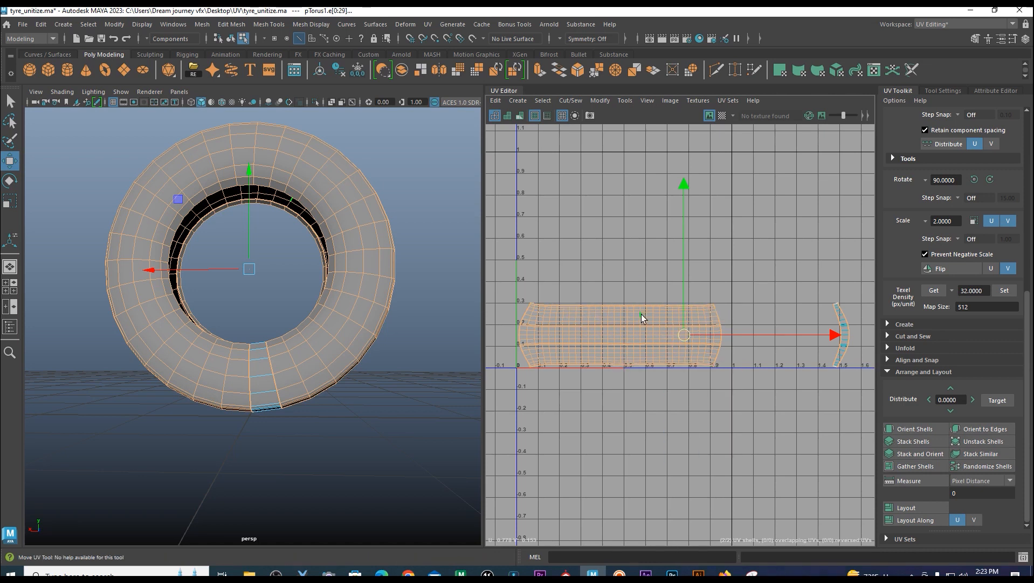
Select all UVs of the main strip, leaving out the separated end piece, and unitize them.
{"action": "right_click", "coordinate": [642, 314]}
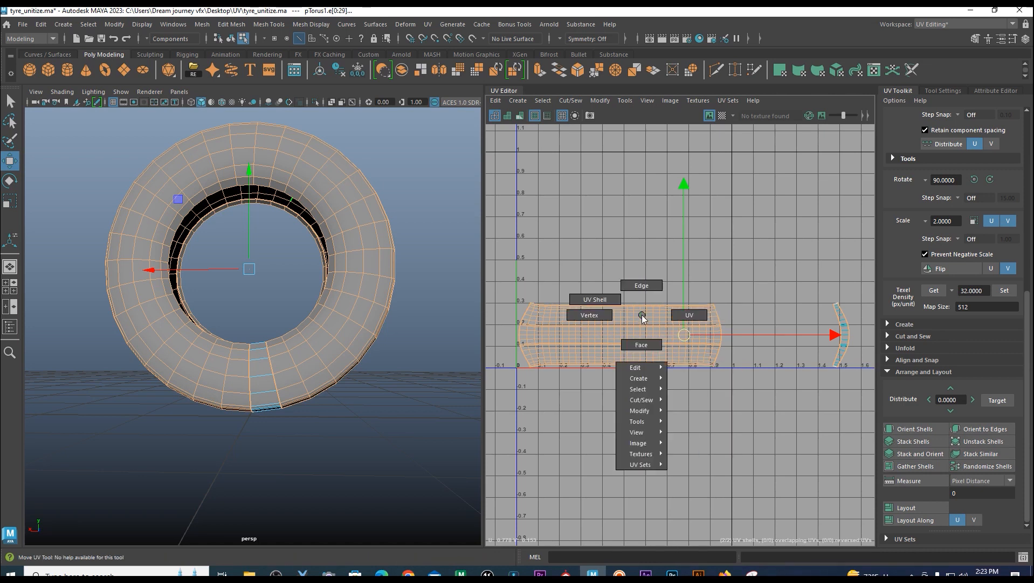
{"action": "left_click", "coordinate": [690, 316]}
{"action": "left_click_drag", "start_coordinate": [511, 286], "coordinate": [619, 348]}
{"action": "left_click_drag", "start_coordinate": [716, 373], "coordinate": [717, 375]}
{"action": "key", "text": "w"}
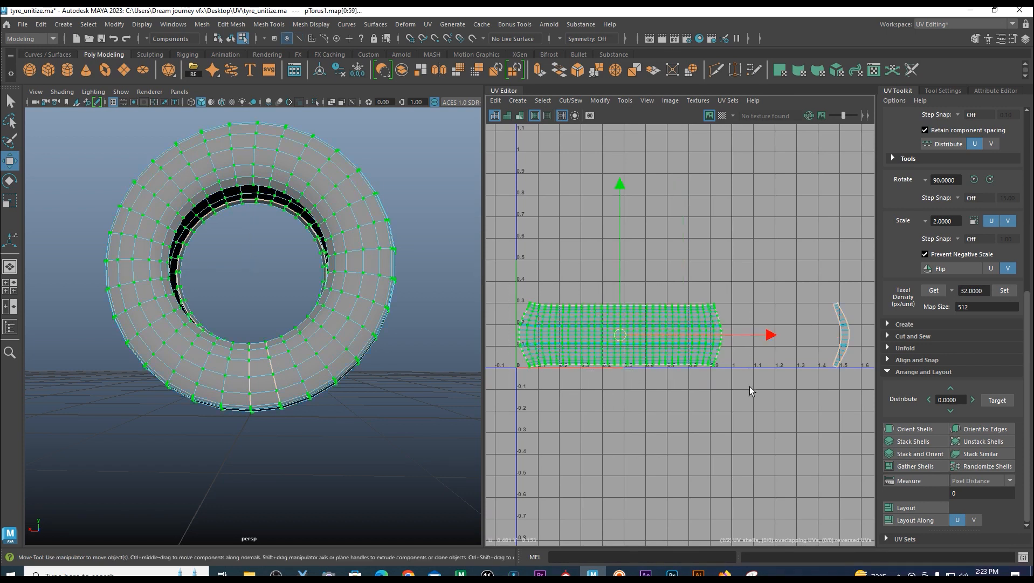
{"action": "right_click", "coordinate": [700, 316], "text": "shift"}
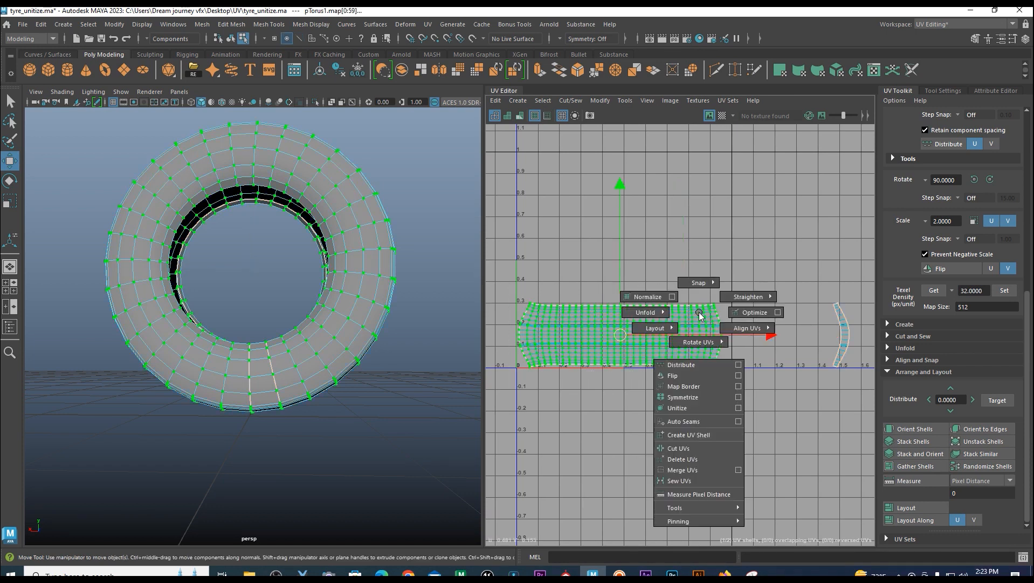
{"action": "left_click", "coordinate": [689, 408]}
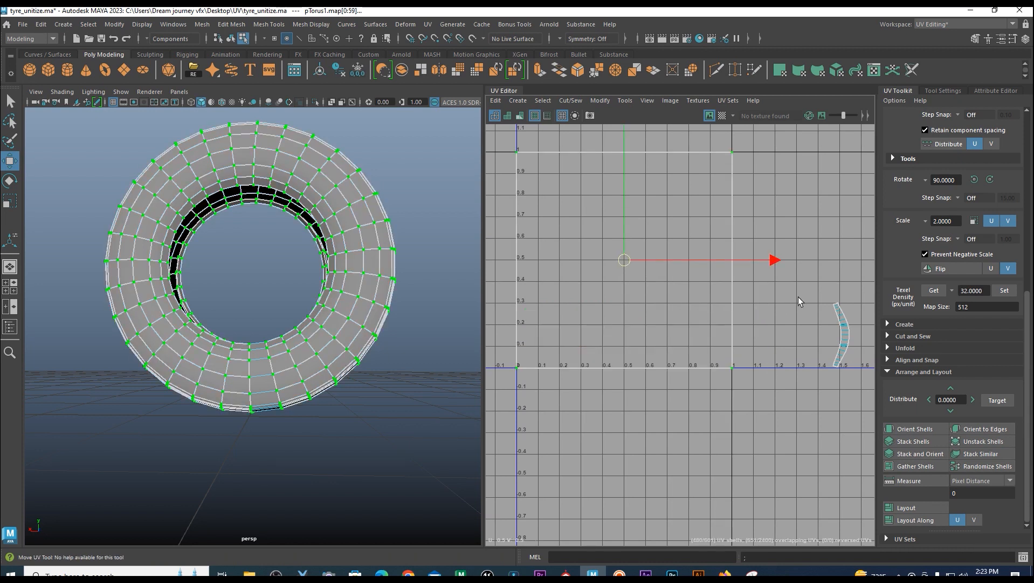
{"action": "scroll", "coordinate": [624, 192], "scroll_direction": "down", "scroll_amount": 1}
{"action": "middle_click_drag", "start_coordinate": [632, 192], "coordinate": [634, 200], "text": "alt"}
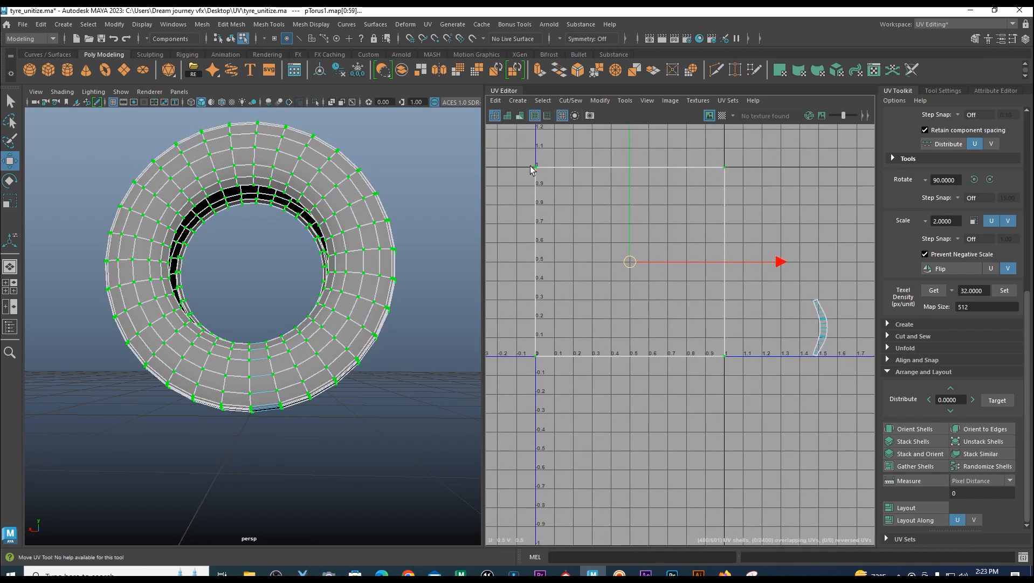
{"action": "scroll", "coordinate": [353, 215], "scroll_direction": "up", "scroll_amount": 2}
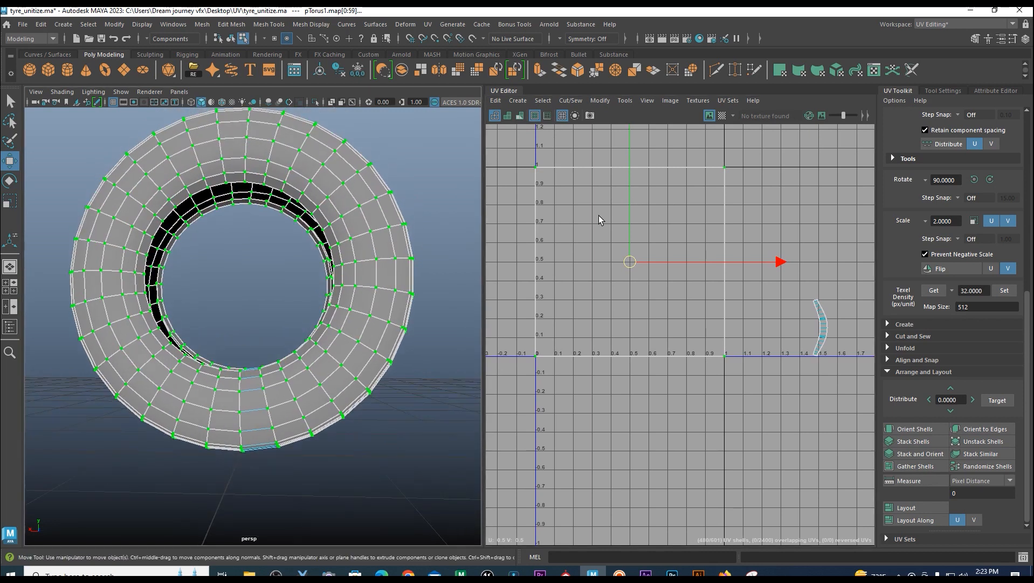
{"action": "scroll", "coordinate": [683, 247], "scroll_direction": "down", "scroll_amount": 2}
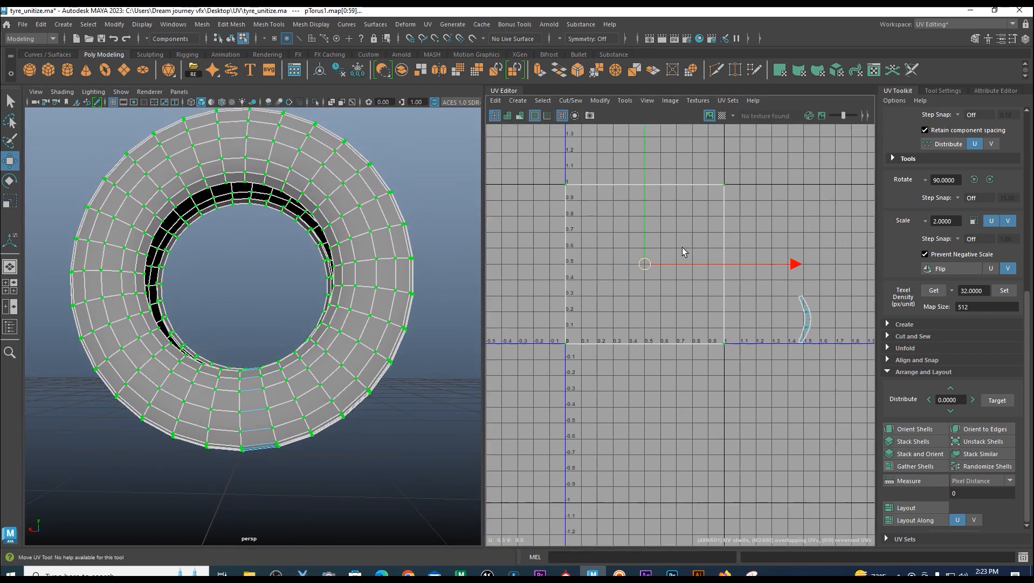
{"action": "left_click_drag", "start_coordinate": [536, 162], "coordinate": [651, 281]}
{"action": "left_click_drag", "start_coordinate": [747, 357], "coordinate": [748, 357]}
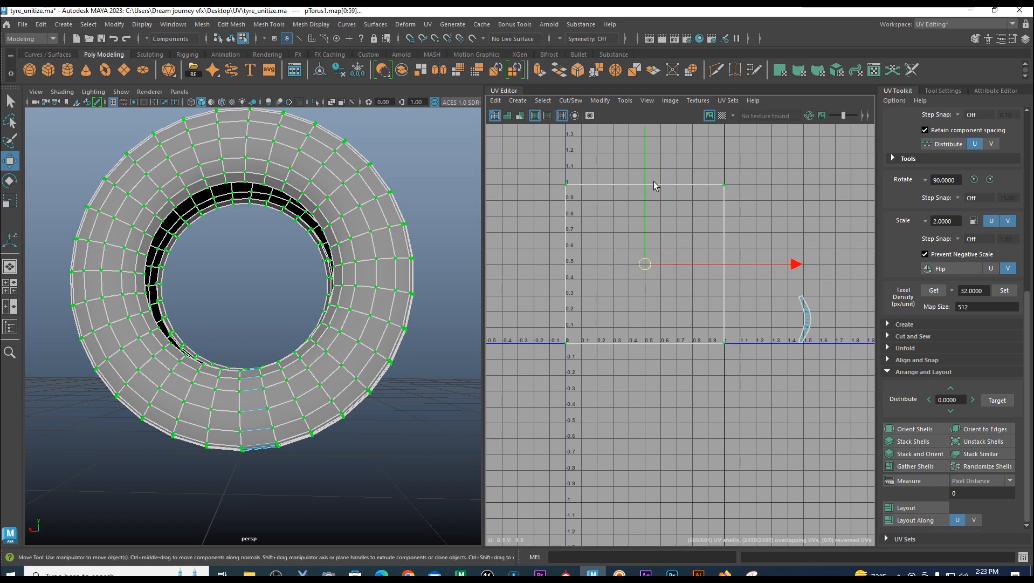
Select all edges of the unitized UVs in the 0 to 1 tile and deselect those of the narrow end piece.
{"action": "right_click_drag", "start_coordinate": [596, 198], "coordinate": [602, 170]}
{"action": "double_click", "coordinate": [698, 345]}
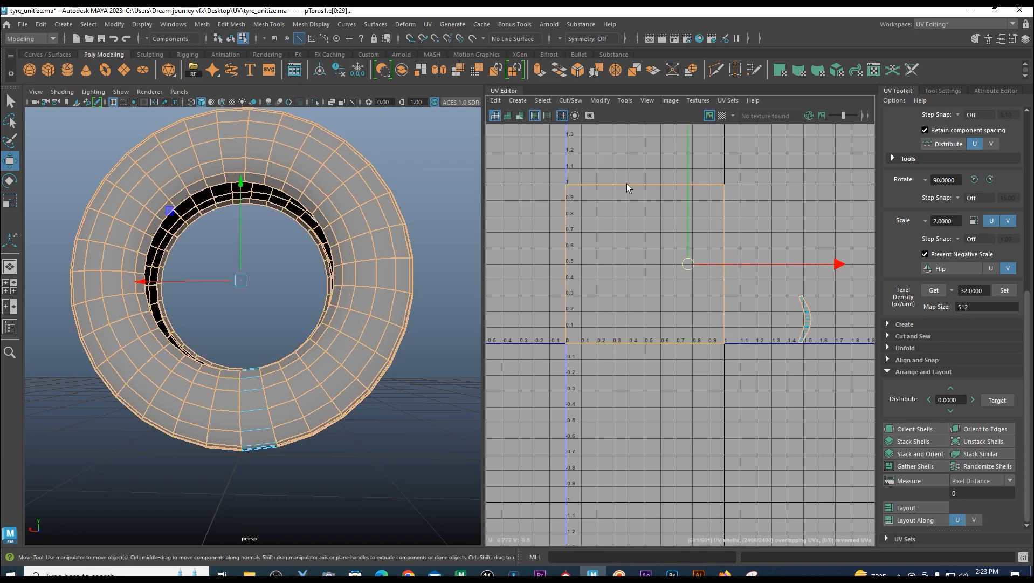
{"action": "middle_click_drag", "start_coordinate": [763, 302], "coordinate": [629, 258], "text": "alt"}
{"action": "right_click_drag", "start_coordinate": [628, 258], "coordinate": [679, 369], "text": "alt"}
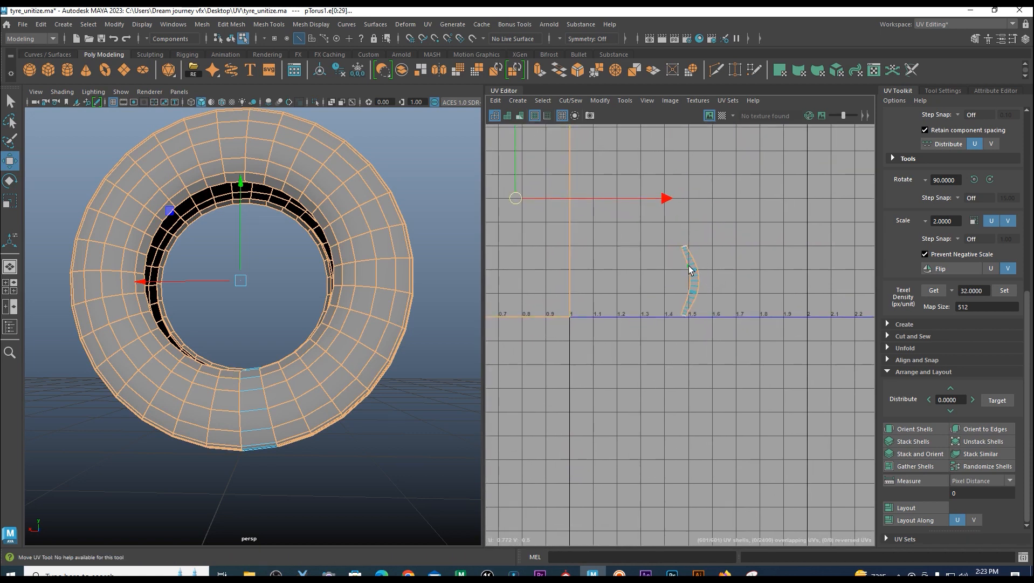
{"action": "left_click_drag", "start_coordinate": [733, 229], "coordinate": [691, 296]}
{"action": "left_click_drag", "start_coordinate": [669, 338], "coordinate": [669, 339], "text": "ctrl"}
{"action": "right_click_drag", "start_coordinate": [651, 265], "coordinate": [626, 231], "text": "alt"}
{"action": "middle_click_drag", "start_coordinate": [626, 231], "coordinate": [756, 336], "text": "alt"}
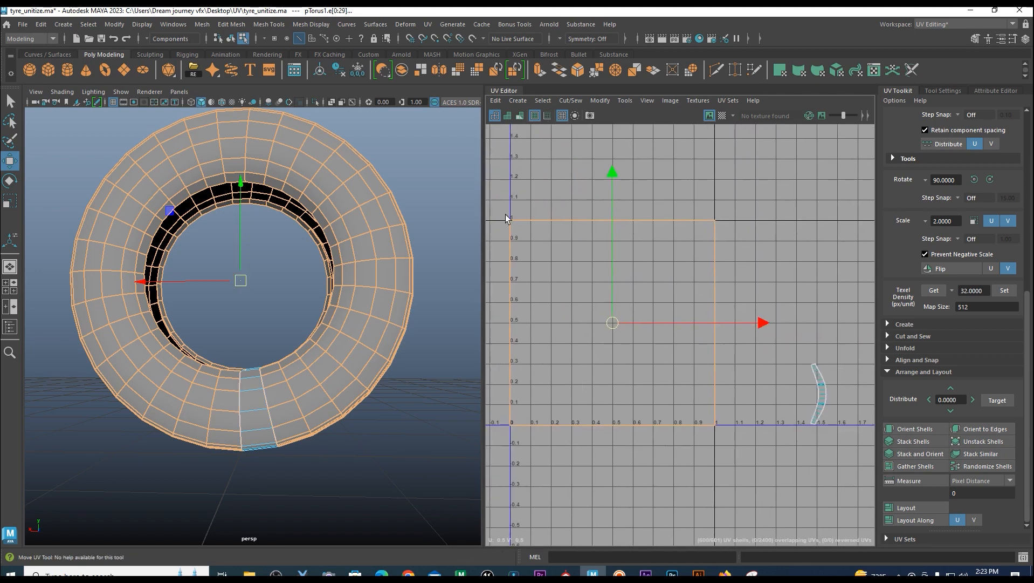
{"action": "middle_click_drag", "start_coordinate": [647, 348], "coordinate": [657, 332], "text": "alt"}
{"action": "left_click_drag", "start_coordinate": [407, 301], "coordinate": [415, 274], "text": "alt"}
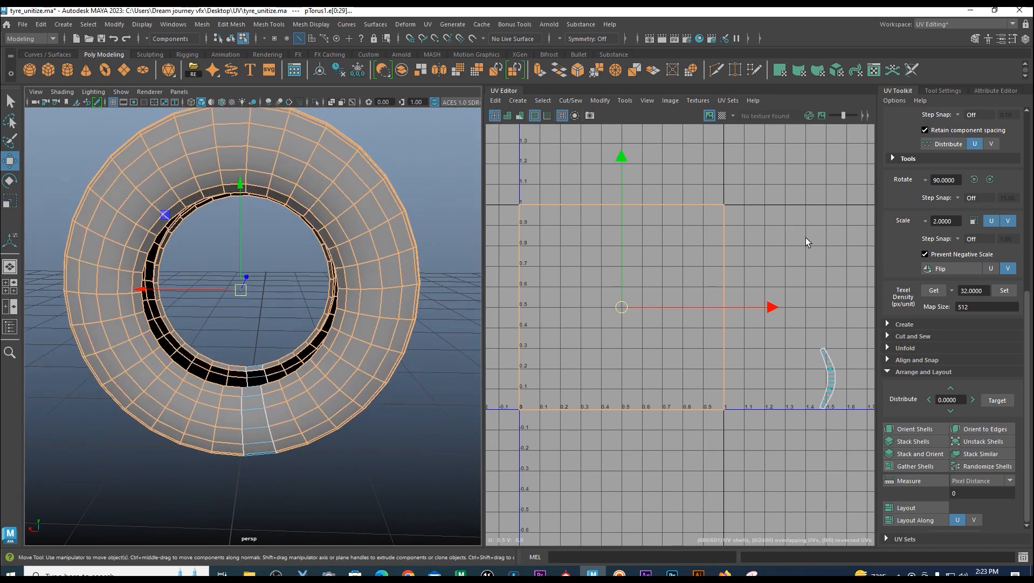
Move and sew the selected edges of the unitized main strip to lay its faces out as one grid shell.
{"action": "right_click", "coordinate": [678, 230], "text": "shift"}
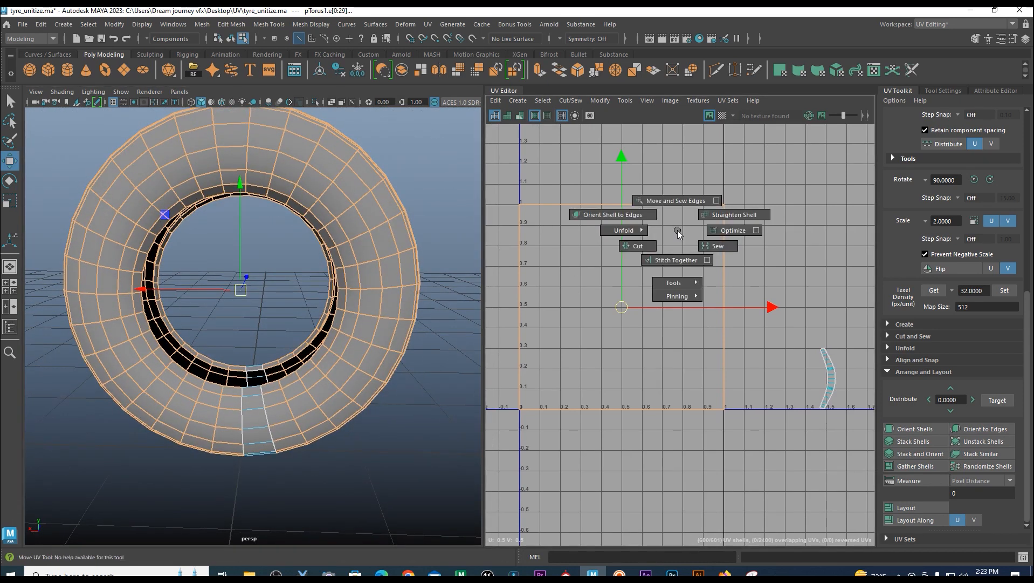
{"action": "left_click", "coordinate": [677, 201]}
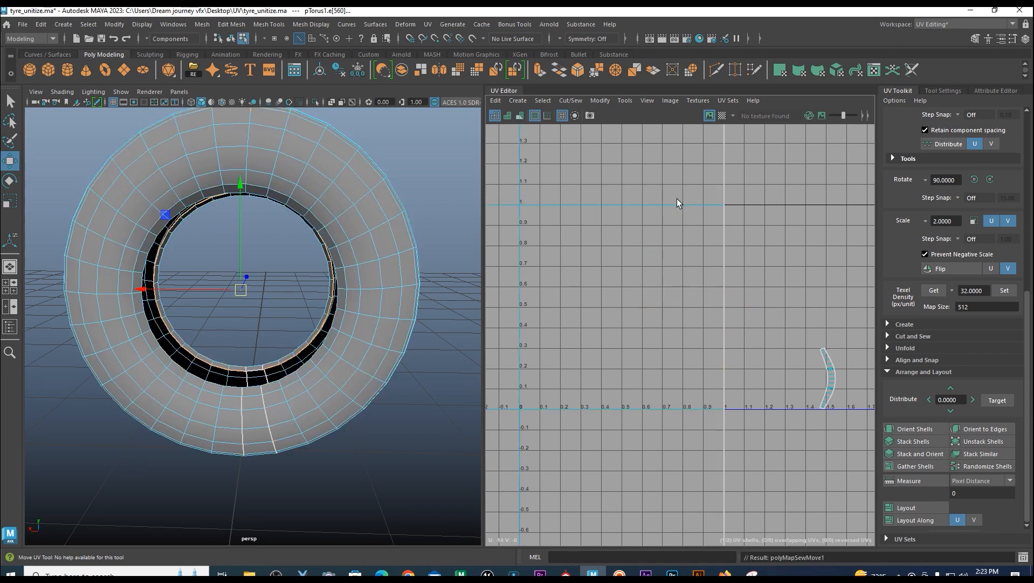
{"action": "middle_click_drag", "start_coordinate": [671, 309], "coordinate": [772, 242], "text": "alt"}
{"action": "right_click_drag", "start_coordinate": [766, 278], "coordinate": [574, 268], "text": "alt"}
{"action": "middle_click_drag", "start_coordinate": [706, 303], "coordinate": [634, 298], "text": "alt"}
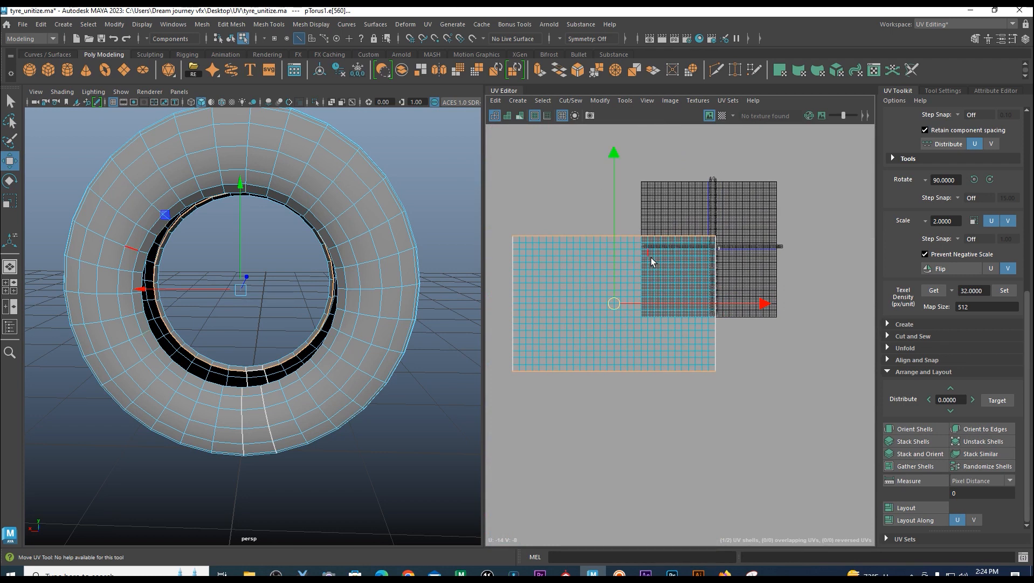
Select all UVs of the main grid shell and unfold them along V.
{"action": "right_click", "coordinate": [634, 262]}
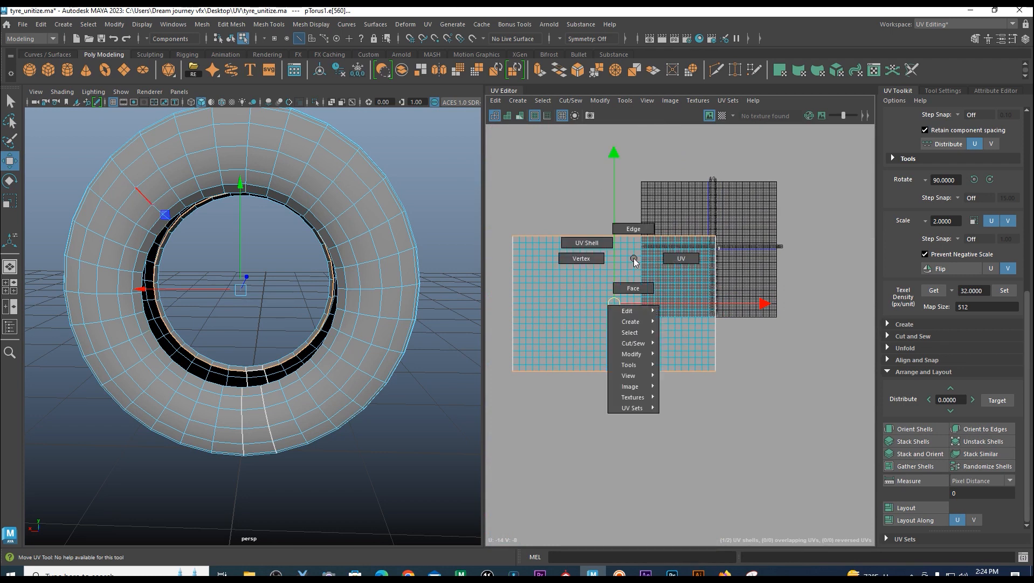
{"action": "left_click", "coordinate": [684, 257]}
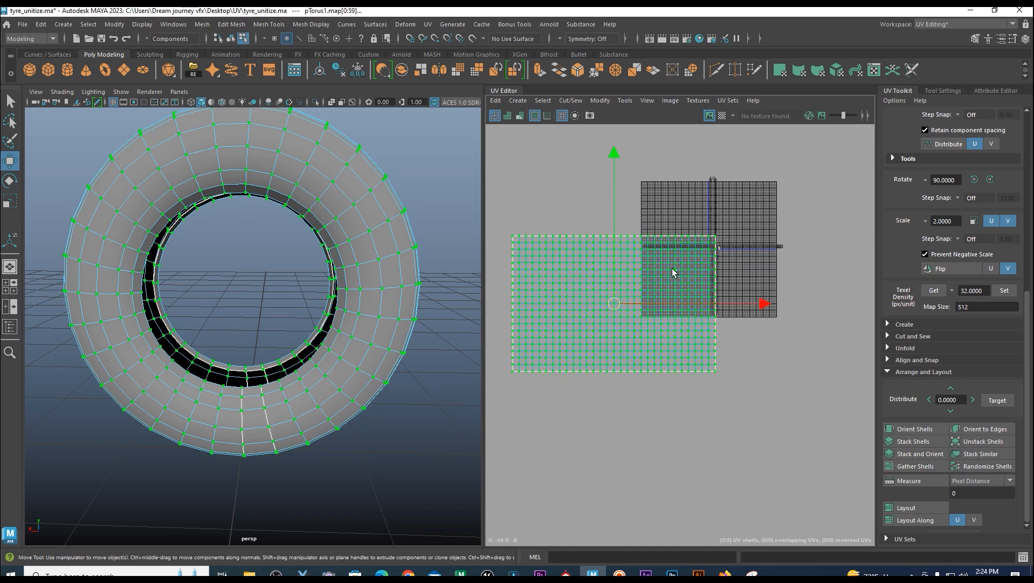
{"action": "right_click", "coordinate": [685, 260], "text": "shift"}
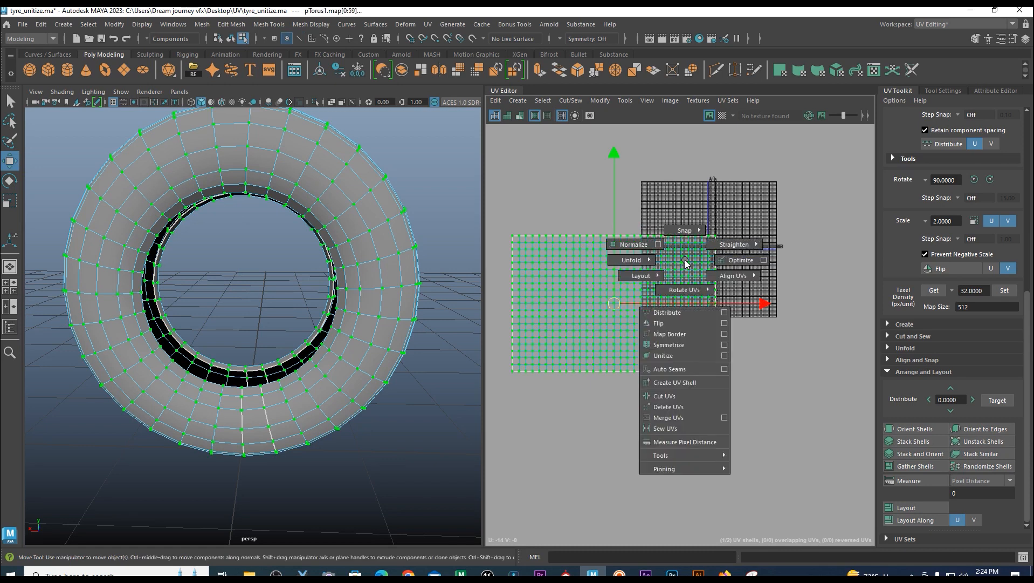
{"action": "mouse_move", "coordinate": [636, 259]}
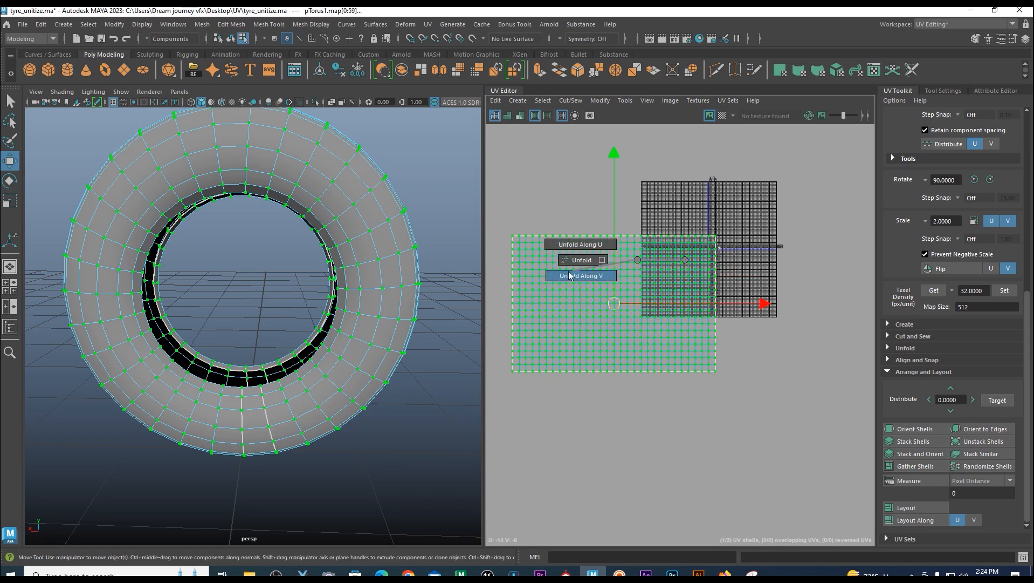
{"action": "left_click", "coordinate": [603, 275]}
{"action": "scroll", "coordinate": [708, 273], "scroll_direction": "up", "scroll_amount": 2}
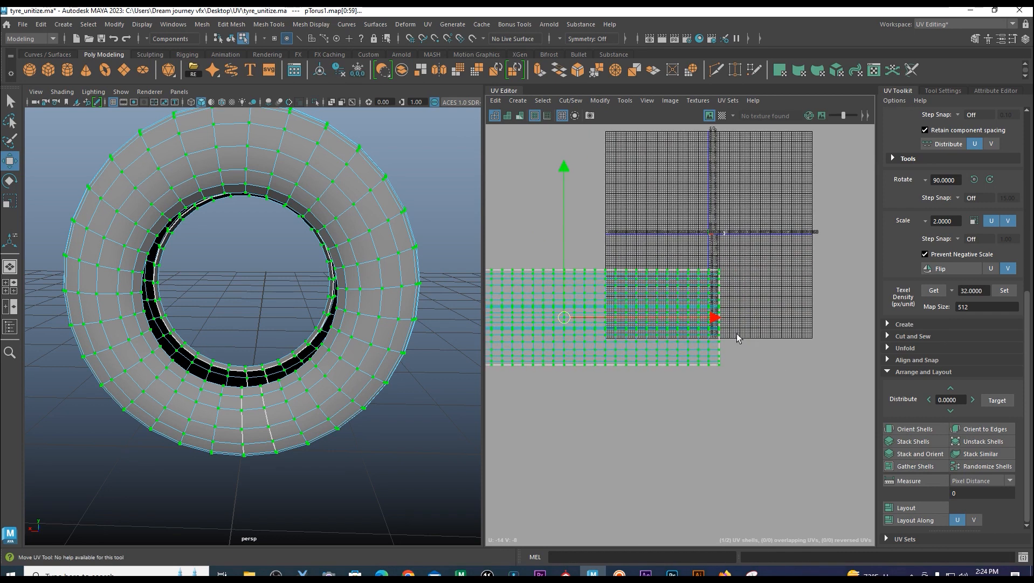
Select all UVs of the narrow end piece near U 1.5 and unitize them.
{"action": "scroll", "coordinate": [745, 325], "scroll_direction": "up", "scroll_amount": 6}
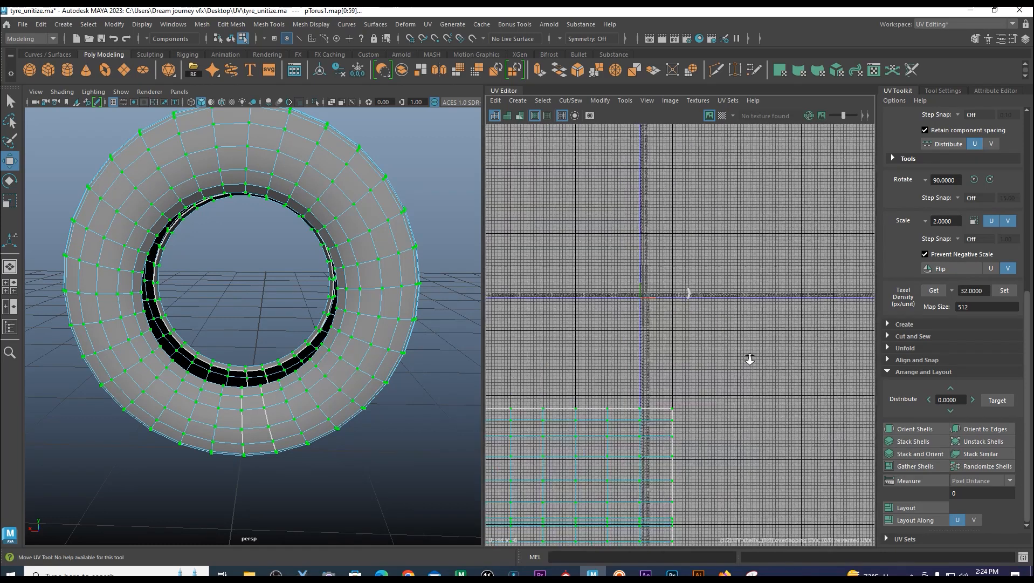
{"action": "middle_click_drag", "start_coordinate": [714, 283], "coordinate": [606, 305], "text": "alt"}
{"action": "middle_click_drag", "start_coordinate": [631, 352], "coordinate": [821, 346], "text": "alt"}
{"action": "scroll", "coordinate": [821, 345], "scroll_direction": "up", "scroll_amount": 3}
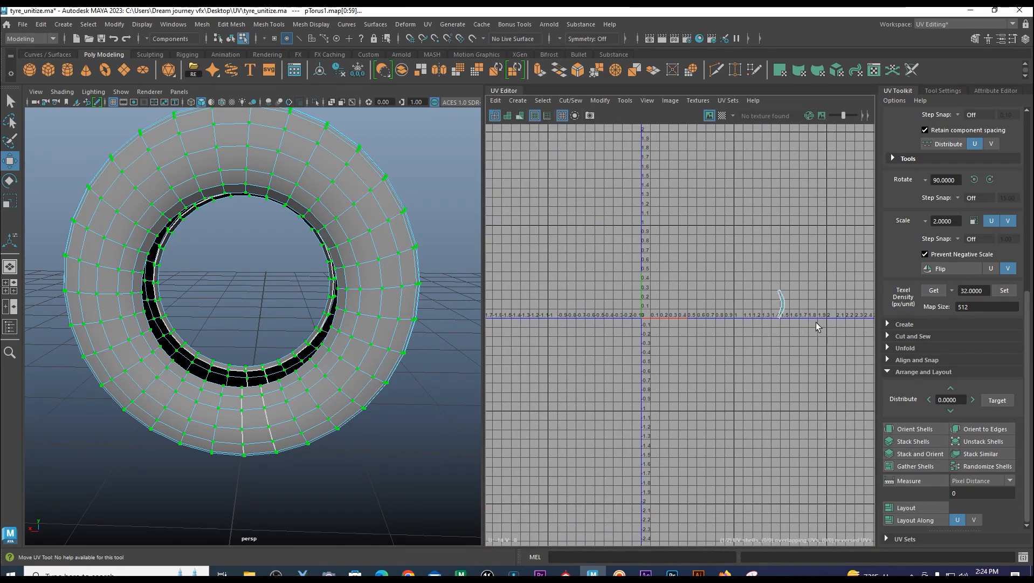
{"action": "middle_click_drag", "start_coordinate": [780, 310], "coordinate": [688, 311], "text": "alt"}
{"action": "right_click", "coordinate": [701, 263]}
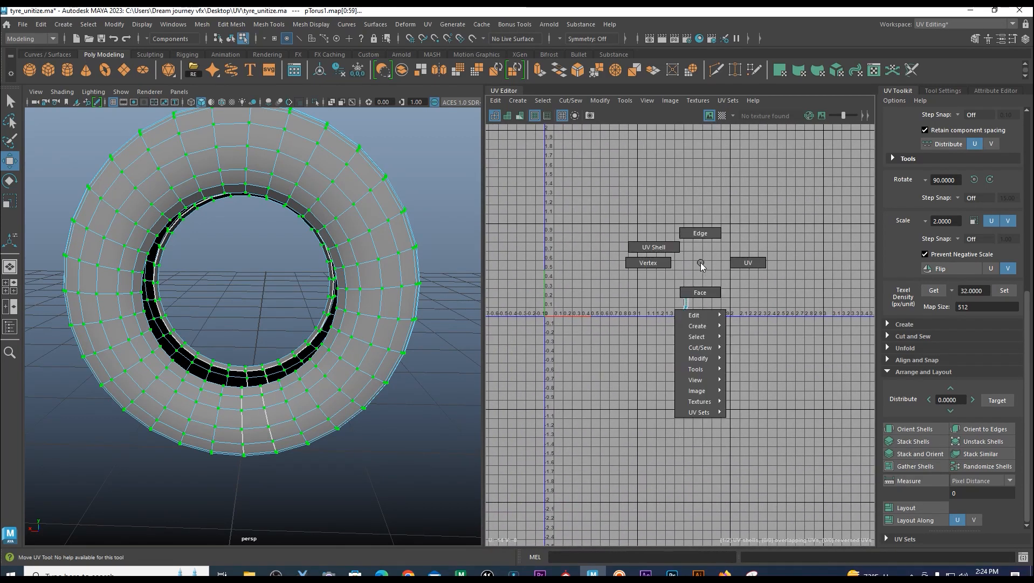
{"action": "left_click", "coordinate": [748, 262]}
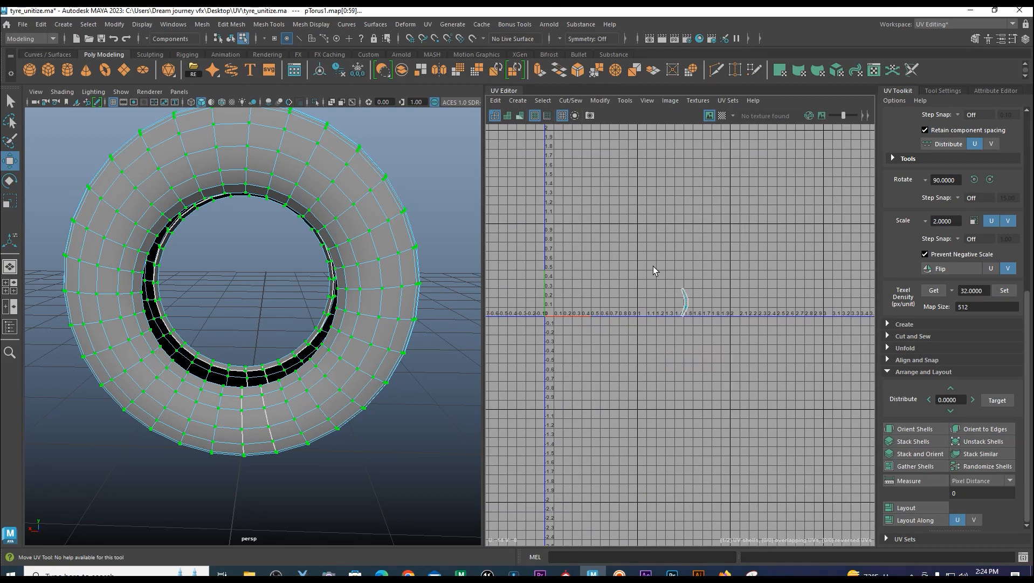
{"action": "left_click_drag", "start_coordinate": [703, 334], "coordinate": [703, 334]}
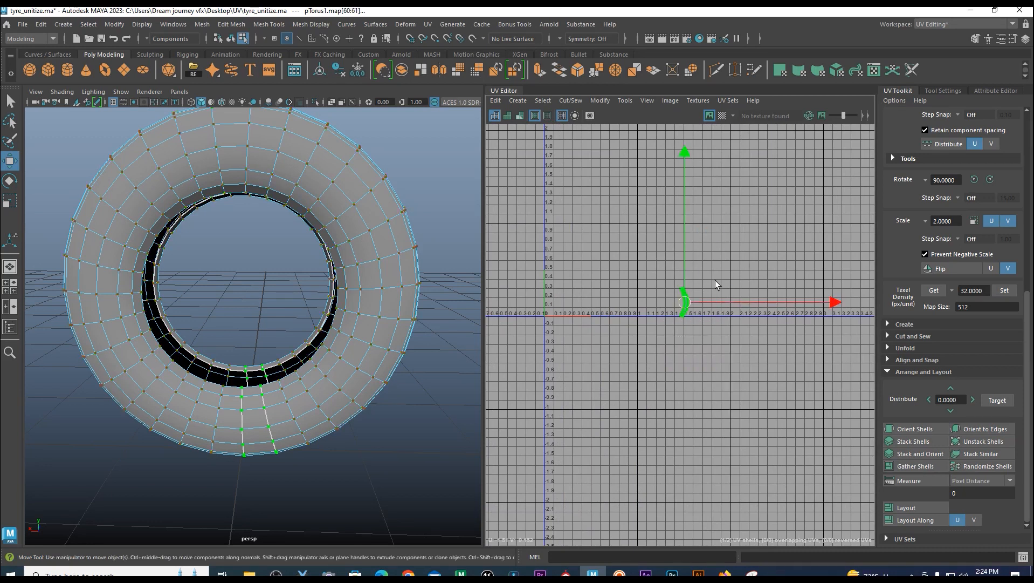
{"action": "scroll", "coordinate": [684, 380], "scroll_direction": "down", "scroll_amount": 5}
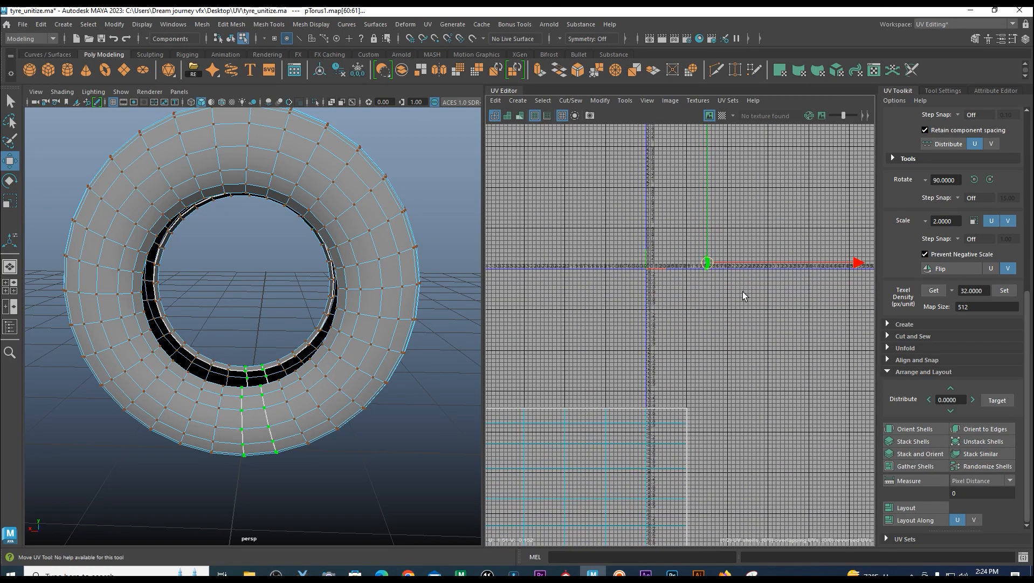
{"action": "right_click_drag", "start_coordinate": [733, 239], "coordinate": [719, 335], "text": "shift"}
{"action": "scroll", "coordinate": [718, 278], "scroll_direction": "up", "scroll_amount": 4}
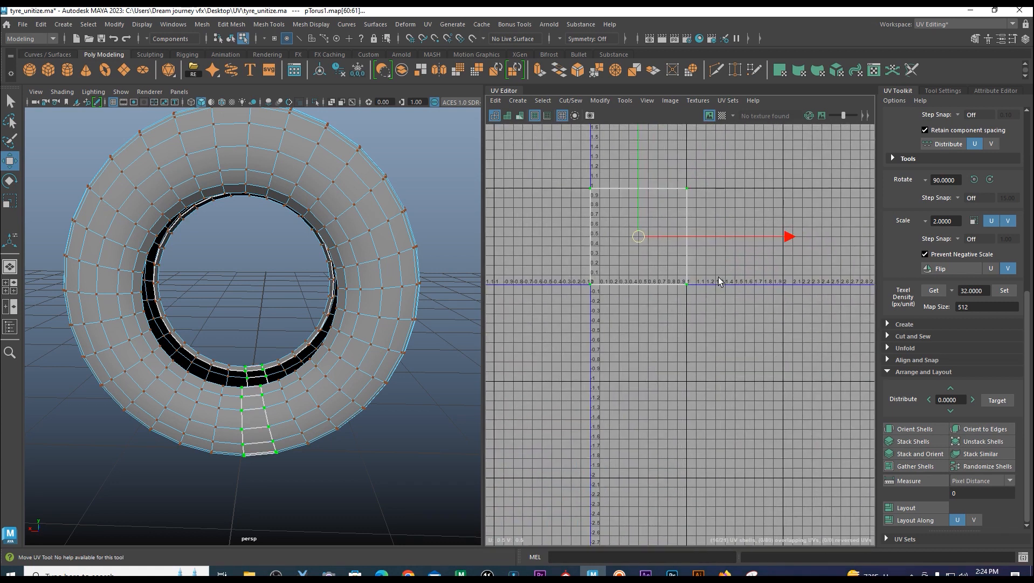
Select all edges of the unitized end piece in the 0 to 1 tile and deselect those of the main grid.
{"action": "right_click_drag", "start_coordinate": [642, 216], "coordinate": [639, 182]}
{"action": "left_click_drag", "start_coordinate": [626, 258], "coordinate": [747, 358]}
{"action": "scroll", "coordinate": [731, 315], "scroll_direction": "down", "scroll_amount": 5}
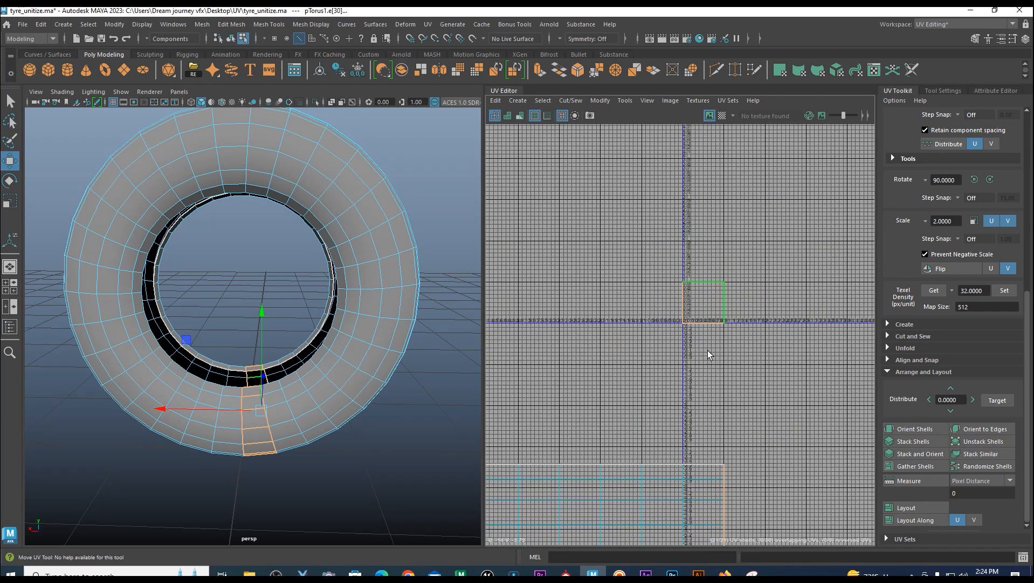
{"action": "scroll", "coordinate": [709, 355], "scroll_direction": "down", "scroll_amount": 5}
{"action": "middle_click_drag", "start_coordinate": [683, 348], "coordinate": [777, 259], "text": "alt"}
{"action": "scroll", "coordinate": [593, 187], "scroll_direction": "down", "scroll_amount": 4}
{"action": "scroll", "coordinate": [726, 280], "scroll_direction": "down", "scroll_amount": 1}
{"action": "scroll", "coordinate": [761, 298], "scroll_direction": "down", "scroll_amount": 1}
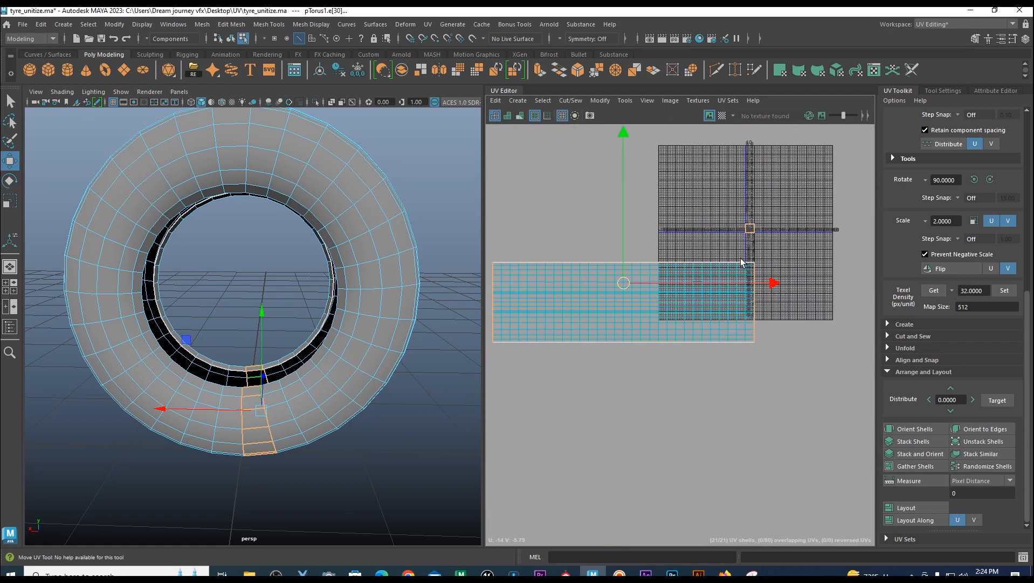
{"action": "middle_click_drag", "start_coordinate": [739, 346], "coordinate": [678, 304], "text": "alt"}
{"action": "scroll", "coordinate": [761, 341], "scroll_direction": "down", "scroll_amount": 1}
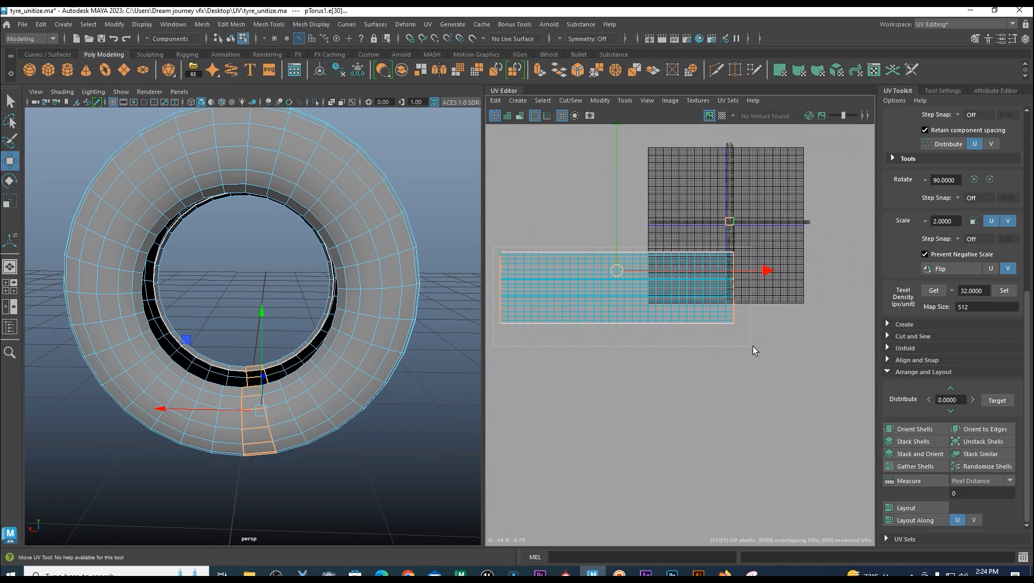
{"action": "scroll", "coordinate": [731, 190], "scroll_direction": "up", "scroll_amount": 4}
{"action": "scroll", "coordinate": [693, 340], "scroll_direction": "down", "scroll_amount": 5}
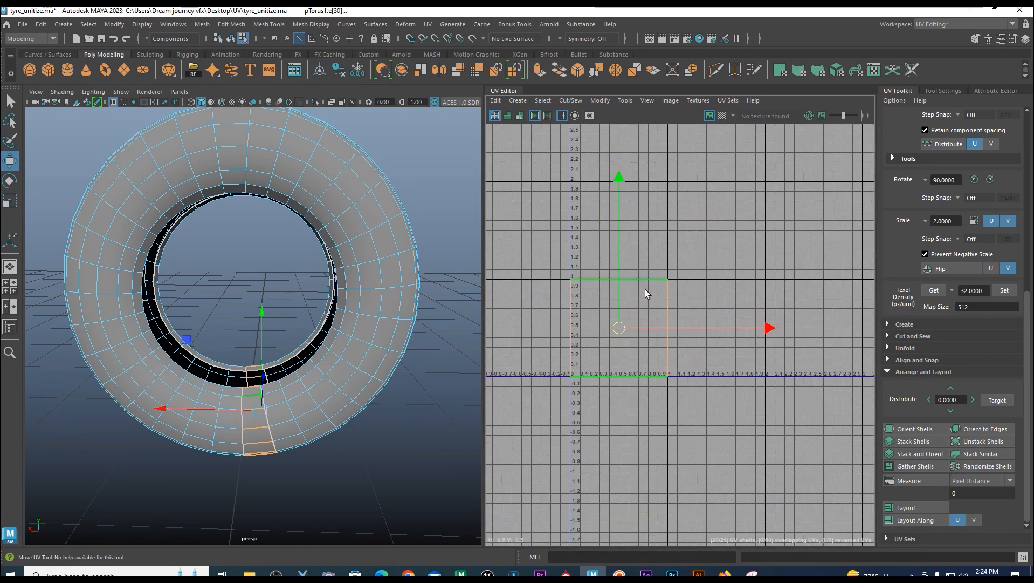
Move and sew the end piece's selected edges to join its faces into one straight vertical column.
{"action": "right_click", "coordinate": [727, 268], "text": "shift"}
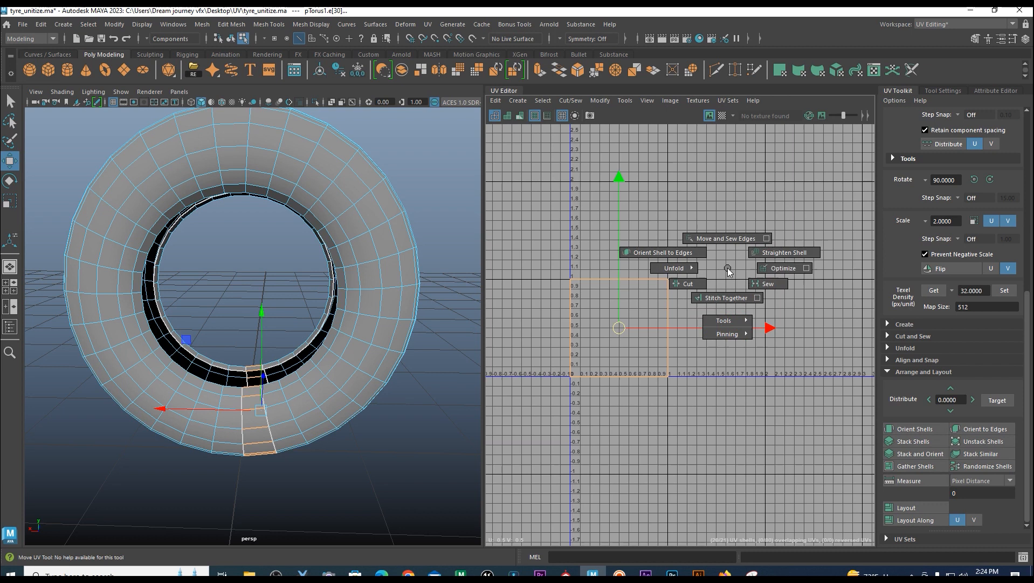
{"action": "left_click", "coordinate": [724, 238]}
{"action": "scroll", "coordinate": [736, 294], "scroll_direction": "down", "scroll_amount": 6}
{"action": "scroll", "coordinate": [736, 294], "scroll_direction": "down", "scroll_amount": 3}
{"action": "middle_click_drag", "start_coordinate": [633, 226], "coordinate": [573, 280], "text": "alt"}
{"action": "scroll", "coordinate": [615, 214], "scroll_direction": "down", "scroll_amount": 2}
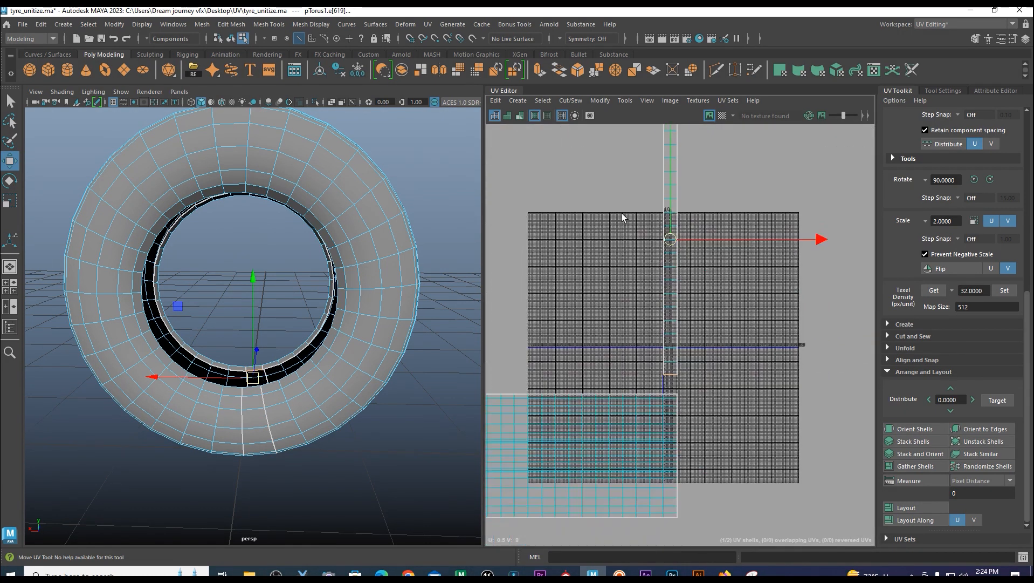
{"action": "middle_click_drag", "start_coordinate": [615, 217], "coordinate": [602, 280], "text": "alt"}
{"action": "middle_click_drag", "start_coordinate": [662, 374], "coordinate": [668, 308], "text": "alt"}
{"action": "scroll", "coordinate": [672, 301], "scroll_direction": "down", "scroll_amount": 3}
Select the UVs of the vertical column and unfold them along V.
{"action": "right_click_drag", "start_coordinate": [673, 205], "coordinate": [720, 202]}
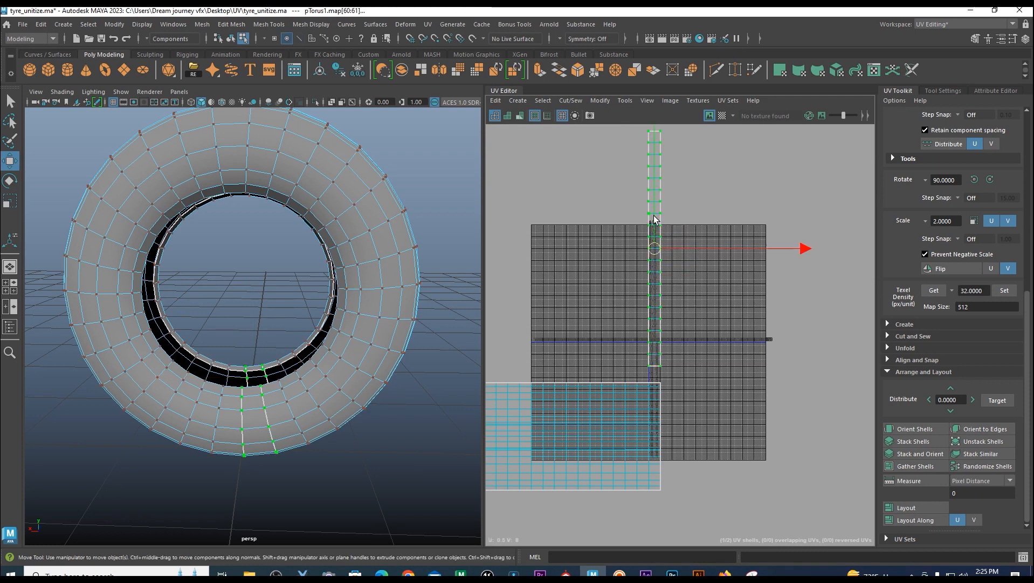
{"action": "right_click", "coordinate": [712, 235], "text": "shift"}
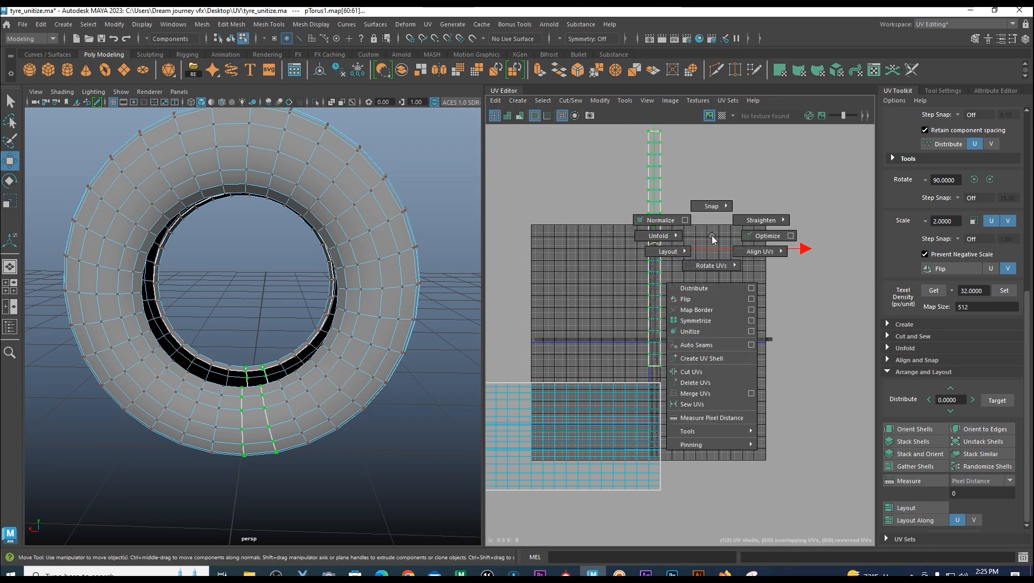
{"action": "right_click_drag", "start_coordinate": [712, 235], "coordinate": [654, 236], "text": "shift"}
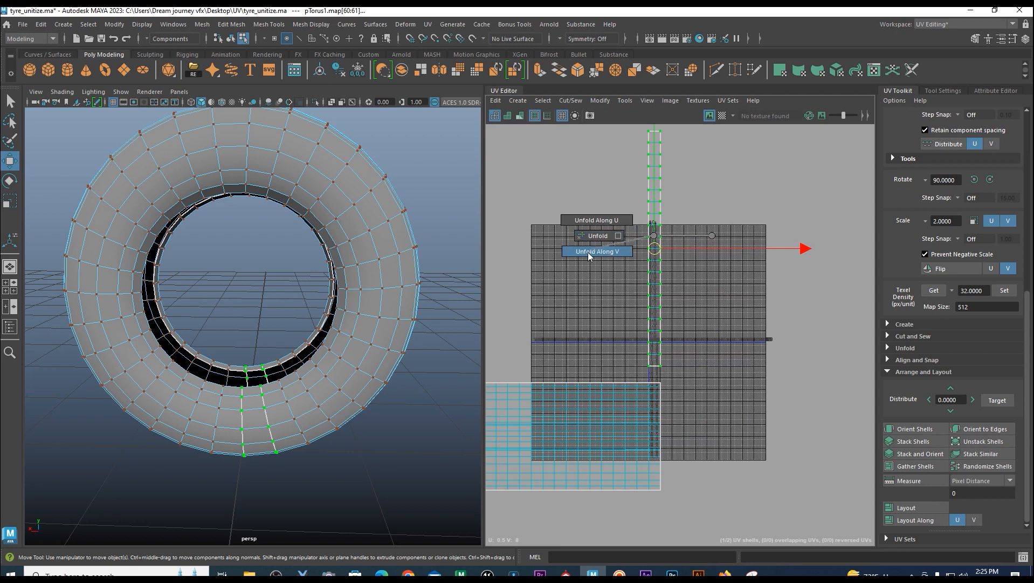
{"action": "right_click_drag", "start_coordinate": [609, 253], "coordinate": [609, 253]}
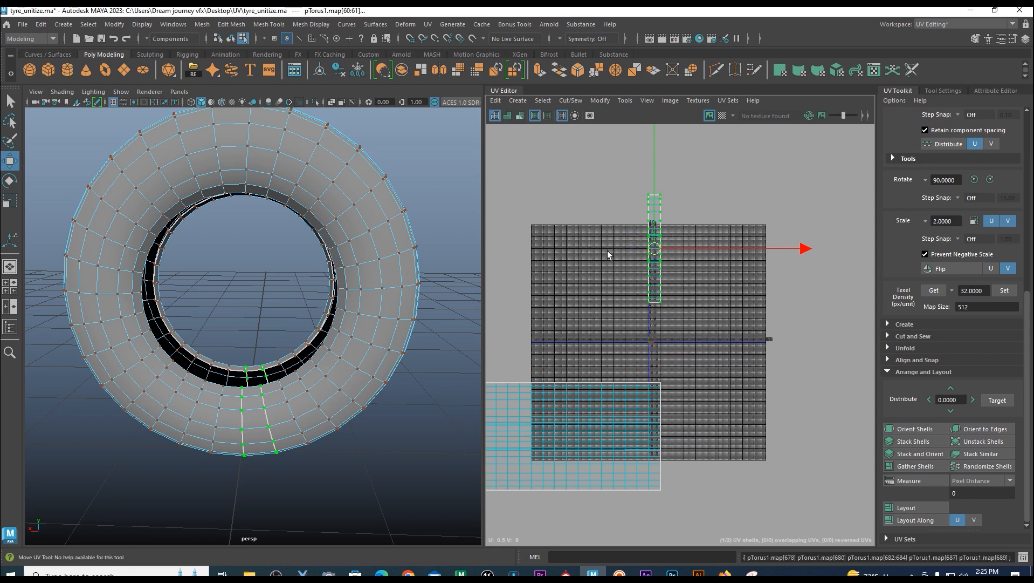
Move the unfolded column down and to the right, clear of the main grid's right end.
{"action": "middle_click_drag", "start_coordinate": [687, 376], "coordinate": [653, 329], "text": "alt"}
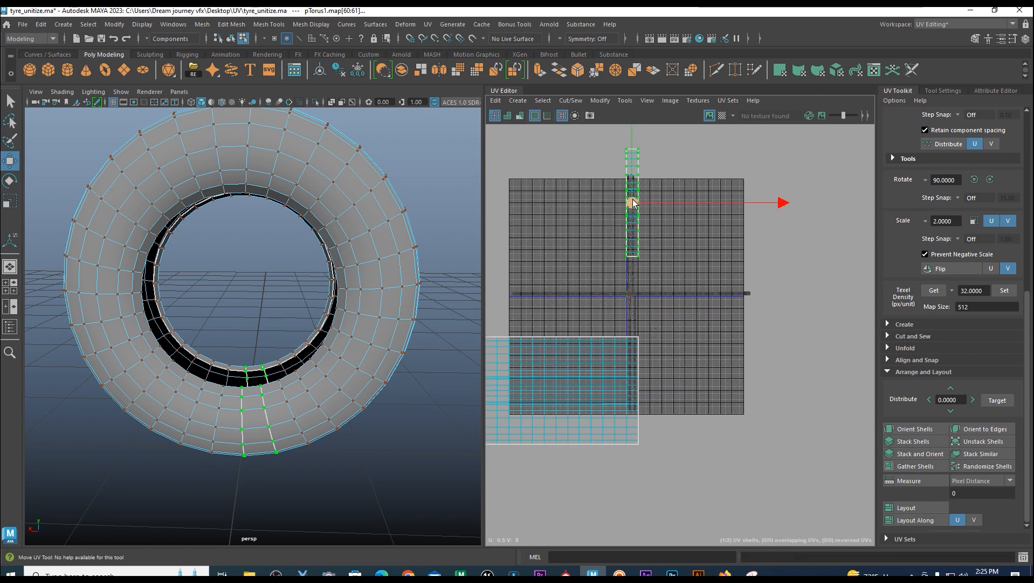
{"action": "left_click_drag", "start_coordinate": [628, 216], "coordinate": [667, 353]}
{"action": "left_click", "coordinate": [652, 279]}
Select the column's full left border edge loop and move and sew it onto the main grid's right end.
{"action": "right_click_drag", "start_coordinate": [649, 249], "coordinate": [656, 232]}
{"action": "scroll", "coordinate": [676, 293], "scroll_direction": "up", "scroll_amount": 3}
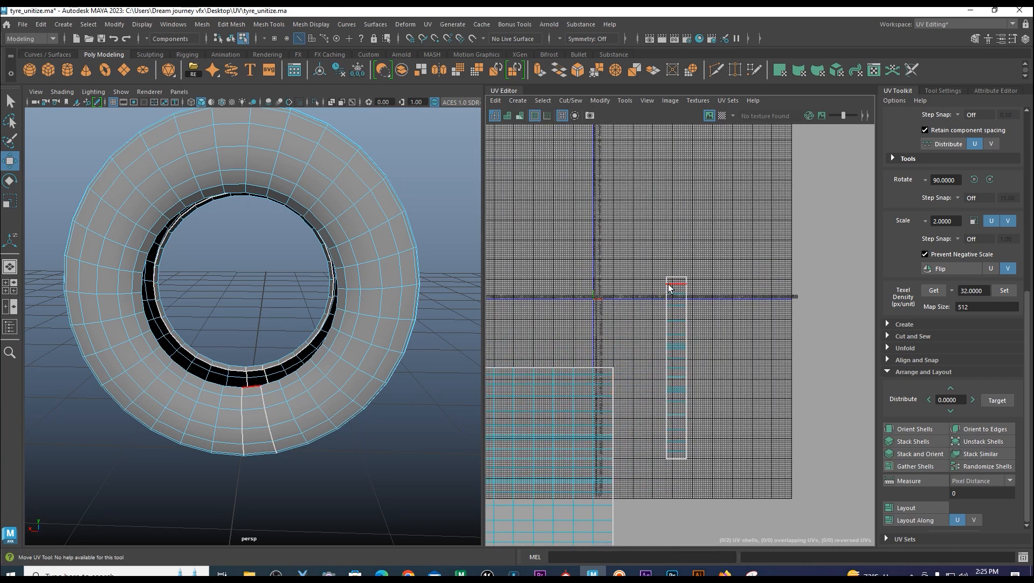
{"action": "left_click", "coordinate": [672, 281]}
{"action": "middle_click_drag", "start_coordinate": [666, 326], "coordinate": [657, 272], "text": "alt"}
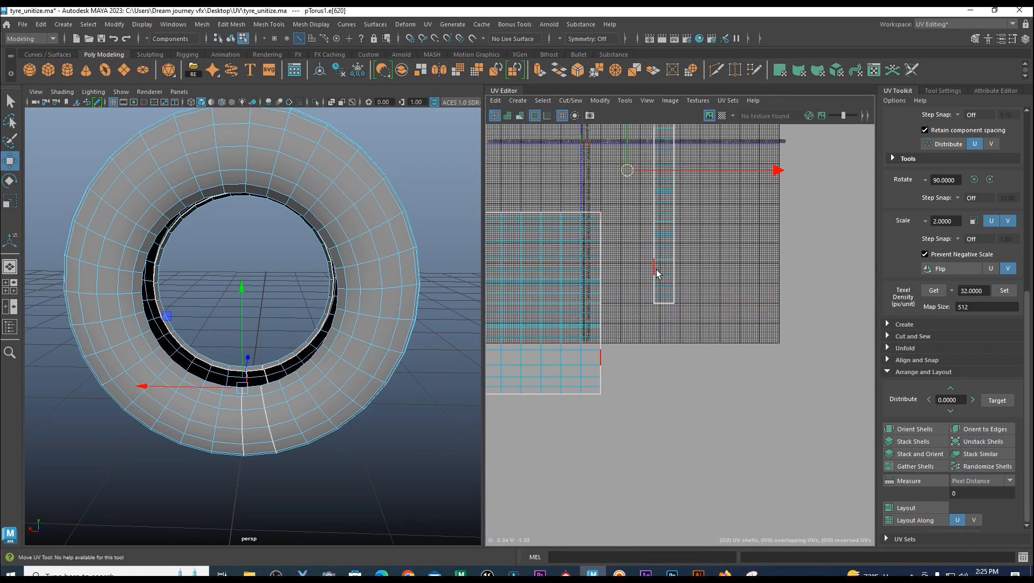
{"action": "double_click", "coordinate": [655, 300]}
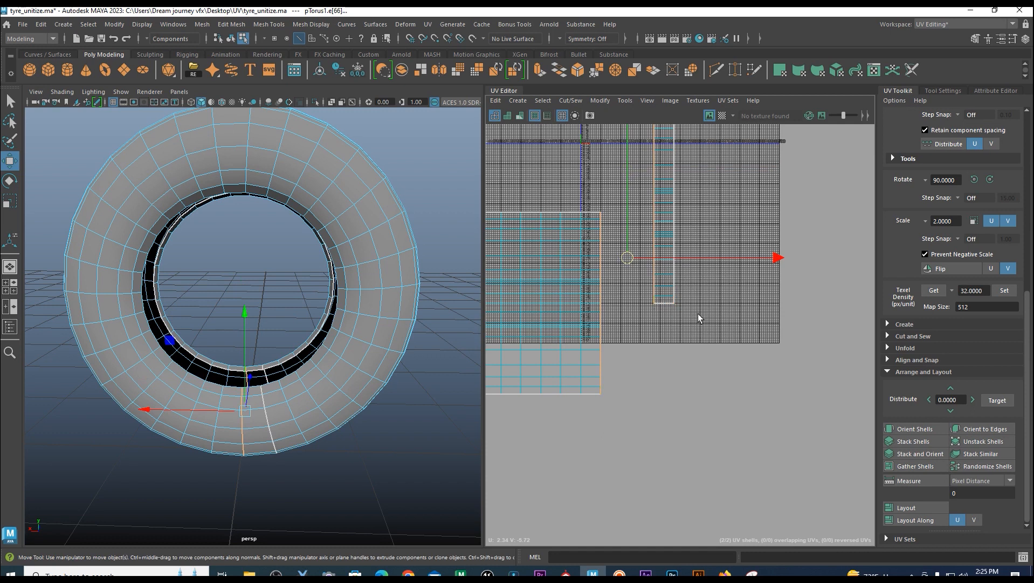
{"action": "right_click_drag", "start_coordinate": [717, 309], "coordinate": [715, 282], "text": "shift"}
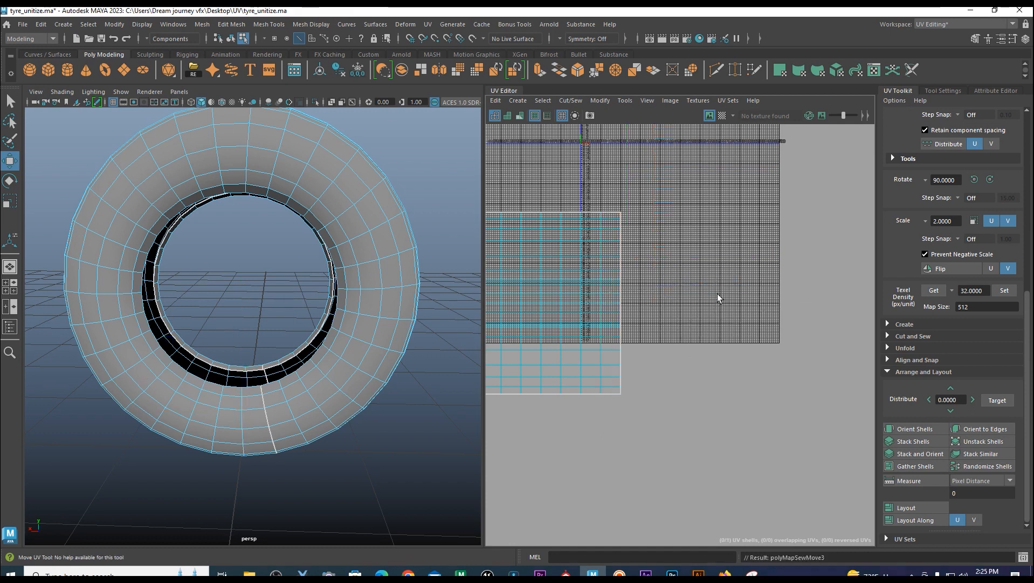
{"action": "scroll", "coordinate": [714, 290], "scroll_direction": "down", "scroll_amount": 3}
{"action": "middle_click_drag", "start_coordinate": [681, 261], "coordinate": [711, 255], "text": "alt"}
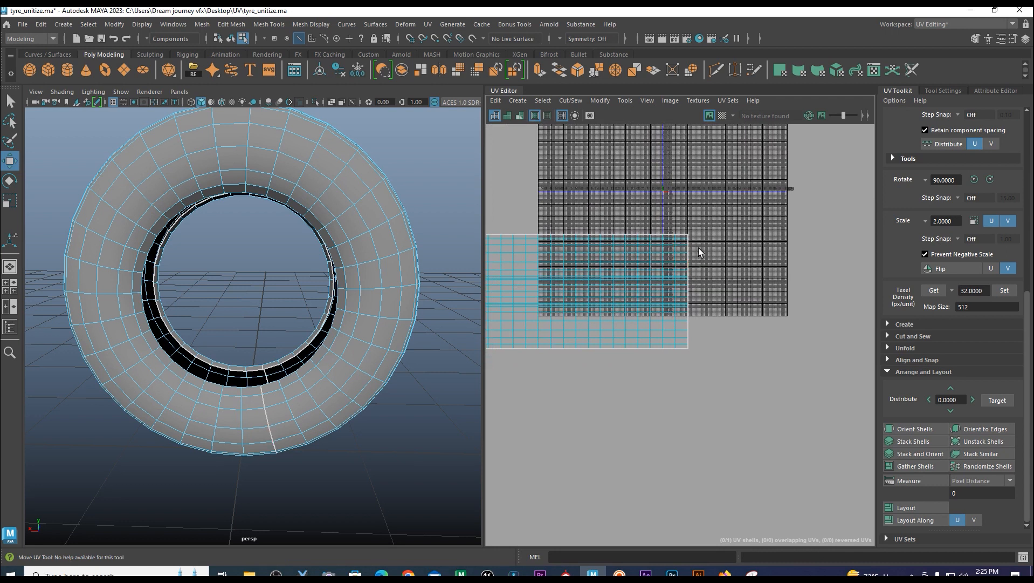
Select all UVs of the joined shell and lay it out in the 0 to 1 tile, then clear the selection.
{"action": "right_click", "coordinate": [681, 248]}
{"action": "mouse_move", "coordinate": [681, 247]}
{"action": "right_mouse_down"}
{"action": "mouse_move", "coordinate": [690, 230]}
{"action": "mouse_move", "coordinate": [728, 247]}
{"action": "right_mouse_up"}
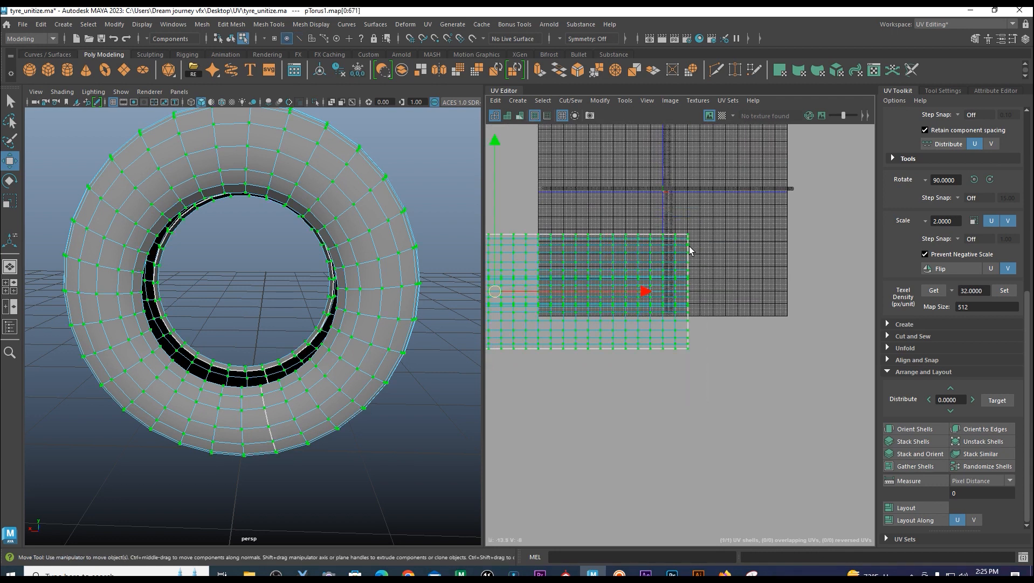
{"action": "left_click", "coordinate": [917, 508]}
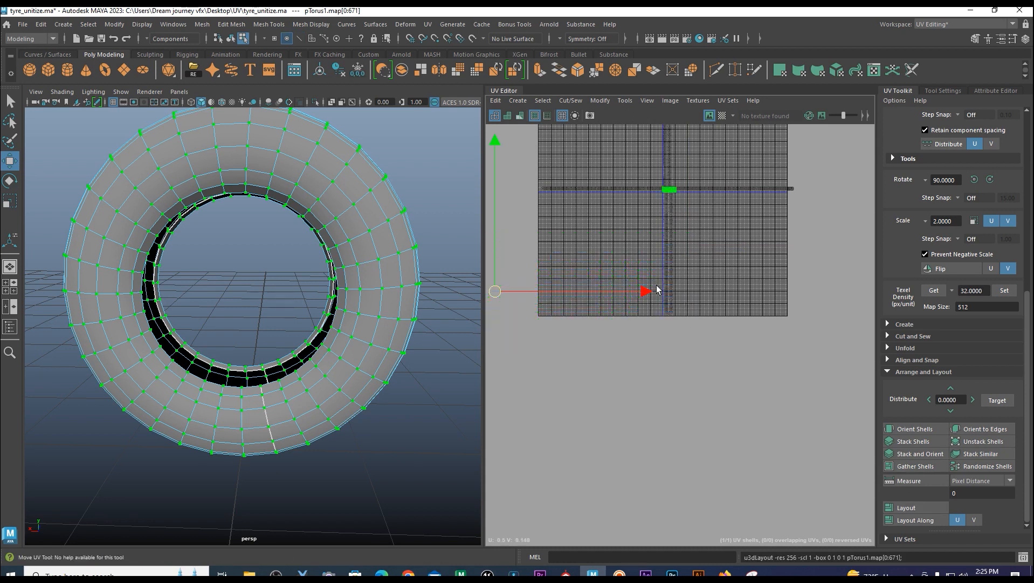
{"action": "middle_click_drag", "start_coordinate": [689, 263], "coordinate": [678, 328], "text": "alt"}
{"action": "left_click", "coordinate": [706, 257]}
{"action": "right_click_drag", "start_coordinate": [644, 295], "coordinate": [821, 412], "text": "alt"}
{"action": "right_click_drag", "start_coordinate": [753, 342], "coordinate": [799, 457], "text": "alt"}
{"action": "right_click_drag", "start_coordinate": [577, 316], "coordinate": [755, 425], "text": "alt"}
{"action": "middle_click_drag", "start_coordinate": [621, 283], "coordinate": [667, 254], "text": "alt"}
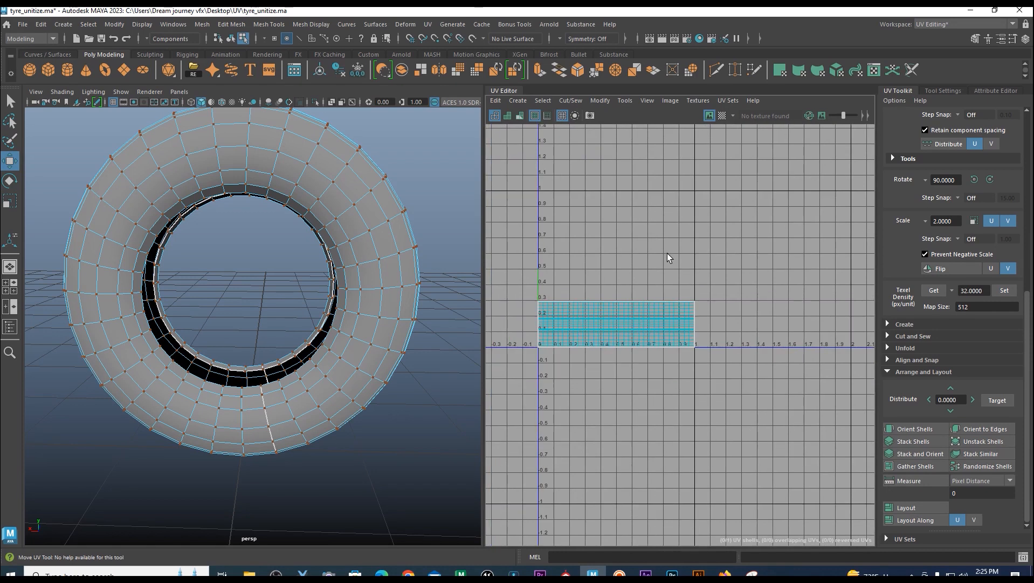
Display the checker map on the tyre and inspect its pattern for distortion all around the model.
{"action": "left_click", "coordinate": [723, 115]}
{"action": "left_click_drag", "start_coordinate": [340, 343], "coordinate": [317, 308], "text": "alt"}
{"action": "right_click_drag", "start_coordinate": [282, 332], "coordinate": [335, 416], "text": "alt"}
{"action": "left_click_drag", "start_coordinate": [298, 363], "coordinate": [213, 327], "text": "alt"}
{"action": "left_click_drag", "start_coordinate": [328, 353], "coordinate": [268, 415], "text": "alt"}
{"action": "right_click_drag", "start_coordinate": [268, 415], "coordinate": [205, 269], "text": "alt"}
{"action": "left_click_drag", "start_coordinate": [205, 248], "coordinate": [292, 221], "text": "alt"}
{"action": "left_click_drag", "start_coordinate": [242, 270], "coordinate": [300, 248], "text": "alt"}
{"action": "right_click_drag", "start_coordinate": [262, 252], "coordinate": [279, 323], "text": "alt"}
{"action": "left_click_drag", "start_coordinate": [202, 325], "coordinate": [468, 325], "text": "alt"}
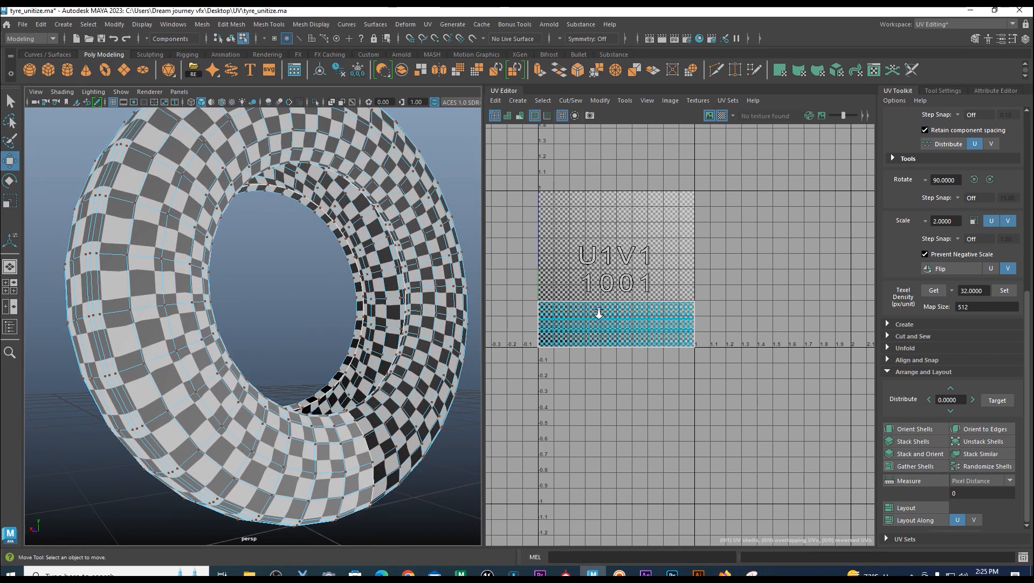
Select the tyre's entire UV shell and move it up from the tile's lower edge onto the 1001 label.
{"action": "scroll", "coordinate": [595, 313], "scroll_direction": "up", "scroll_amount": 4}
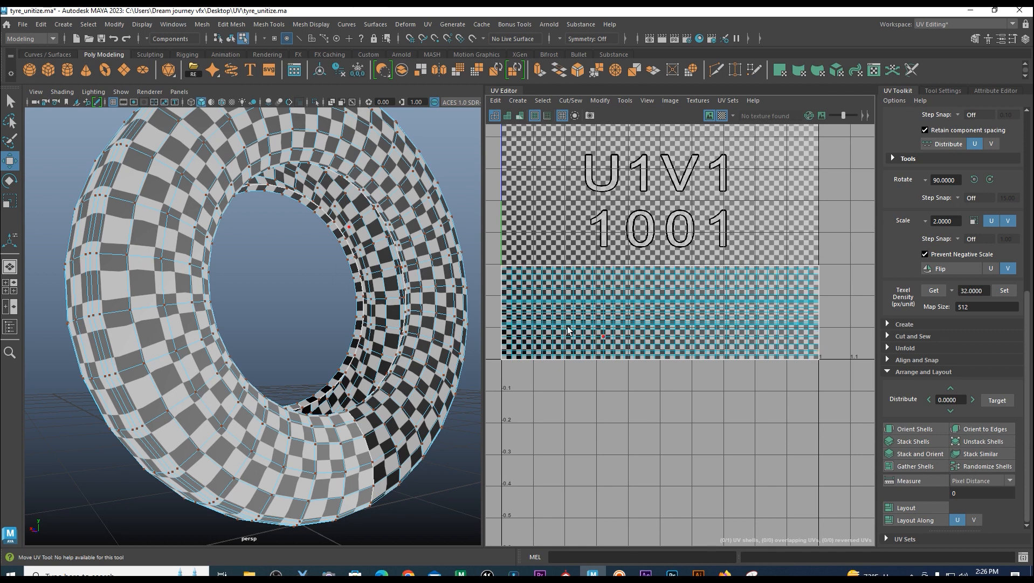
{"action": "left_click_drag", "start_coordinate": [459, 313], "coordinate": [283, 286], "text": "alt"}
{"action": "left_click_drag", "start_coordinate": [337, 357], "coordinate": [391, 374], "text": "alt"}
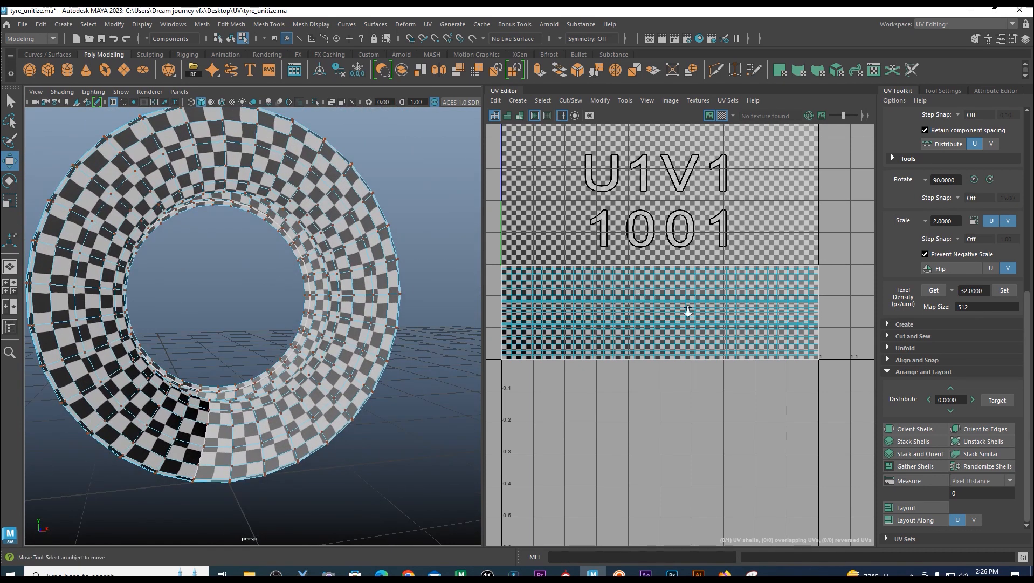
{"action": "scroll", "coordinate": [687, 314], "scroll_direction": "down", "scroll_amount": 2}
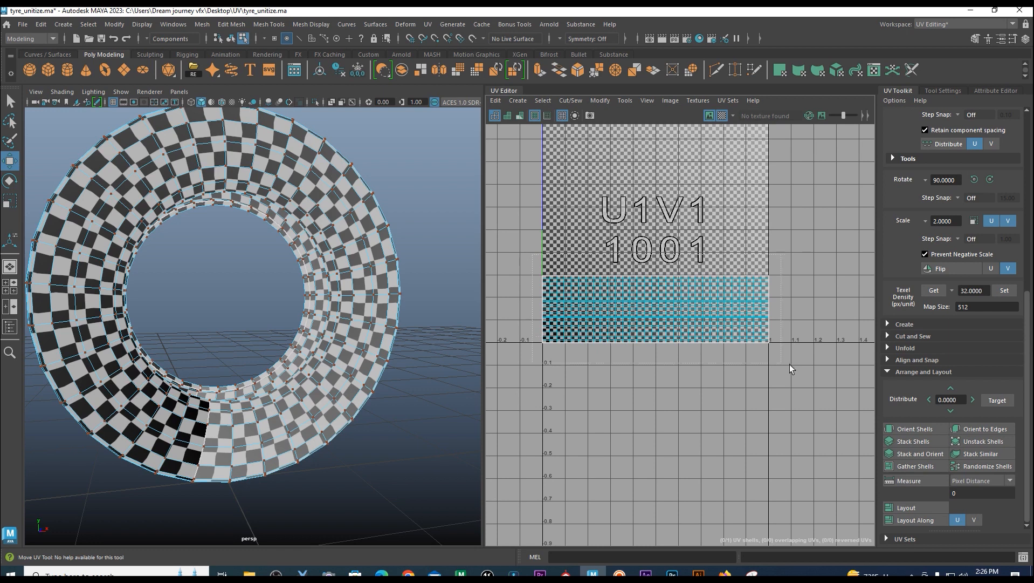
{"action": "left_click_drag", "start_coordinate": [772, 365], "coordinate": [770, 362]}
{"action": "left_click_drag", "start_coordinate": [654, 174], "coordinate": [654, 112]}
Raise the selected UV shell further so it overlaps both the U1V1 and 1001 labels of the tile.
{"action": "left_click_drag", "start_coordinate": [367, 245], "coordinate": [167, 264], "text": "alt"}
{"action": "left_click_drag", "start_coordinate": [318, 294], "coordinate": [223, 302], "text": "alt"}
{"action": "left_click_drag", "start_coordinate": [163, 211], "coordinate": [182, 274], "text": "alt"}
{"action": "middle_click_drag", "start_coordinate": [515, 267], "coordinate": [526, 261], "text": "alt"}
{"action": "left_click_drag", "start_coordinate": [318, 329], "coordinate": [310, 226], "text": "alt"}
{"action": "middle_click_drag", "start_coordinate": [667, 157], "coordinate": [670, 120]}
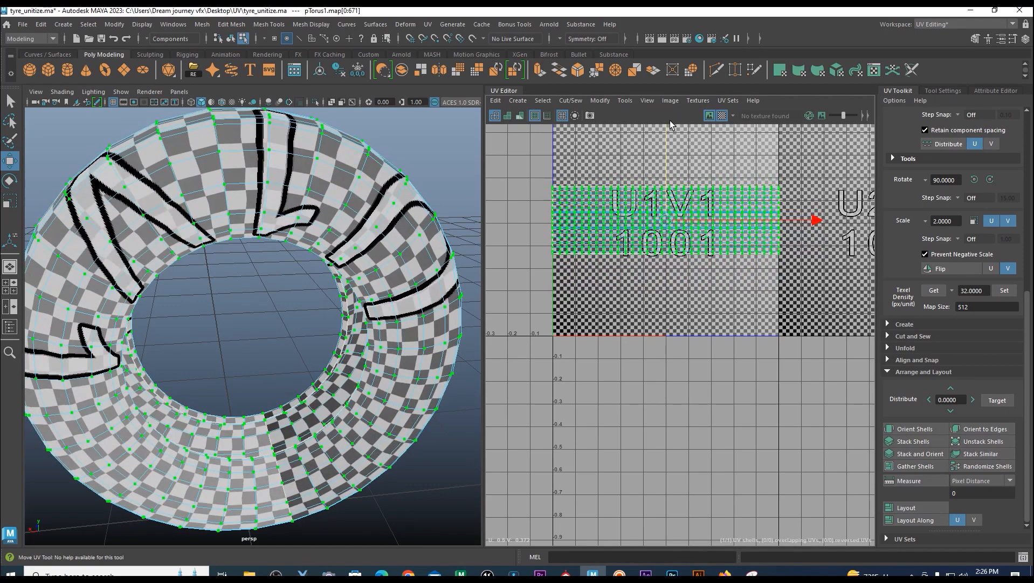
Examine how the tile label and checker pattern wrap around the tyre from several sides.
{"action": "left_click_drag", "start_coordinate": [324, 221], "coordinate": [355, 256], "text": "alt"}
{"action": "right_click_drag", "start_coordinate": [355, 256], "coordinate": [272, 318], "text": "alt"}
{"action": "left_click_drag", "start_coordinate": [272, 318], "coordinate": [416, 370], "text": "alt"}
{"action": "right_click_drag", "start_coordinate": [416, 370], "coordinate": [216, 345], "text": "alt"}
{"action": "left_click_drag", "start_coordinate": [216, 345], "coordinate": [296, 356], "text": "alt"}
{"action": "right_click_drag", "start_coordinate": [296, 356], "coordinate": [318, 351], "text": "alt"}
{"action": "left_click_drag", "start_coordinate": [319, 351], "coordinate": [326, 395], "text": "alt"}
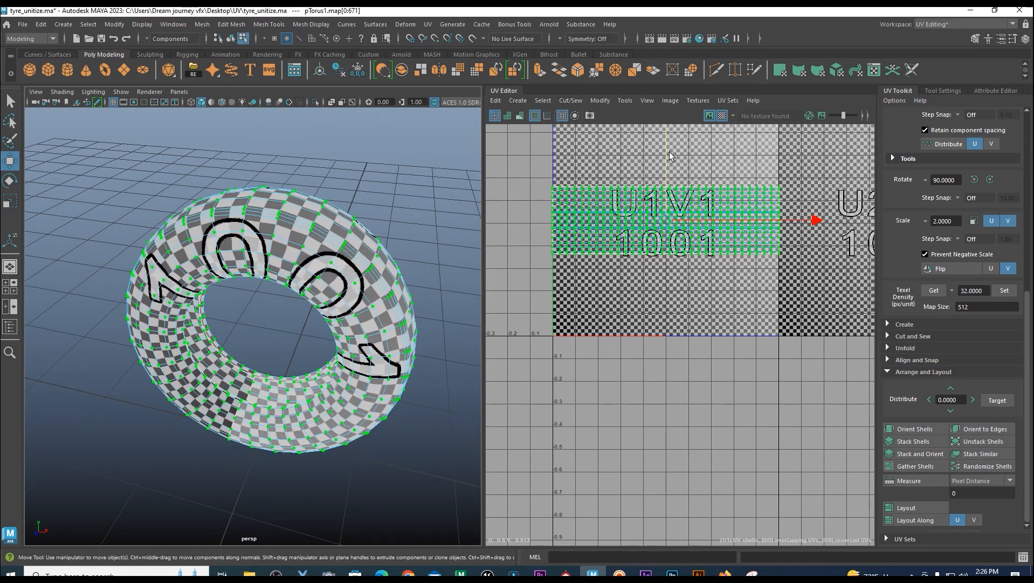
Move the UV shell back down below the U1V1 label and scale it uniformly slightly smaller to fit inside the tile's side borders.
{"action": "left_click_drag", "start_coordinate": [672, 157], "coordinate": [671, 221]}
{"action": "scroll", "coordinate": [696, 254], "scroll_direction": "up", "scroll_amount": 2}
{"action": "scroll", "coordinate": [749, 316], "scroll_direction": "up", "scroll_amount": 1}
{"action": "key", "text": "r"}
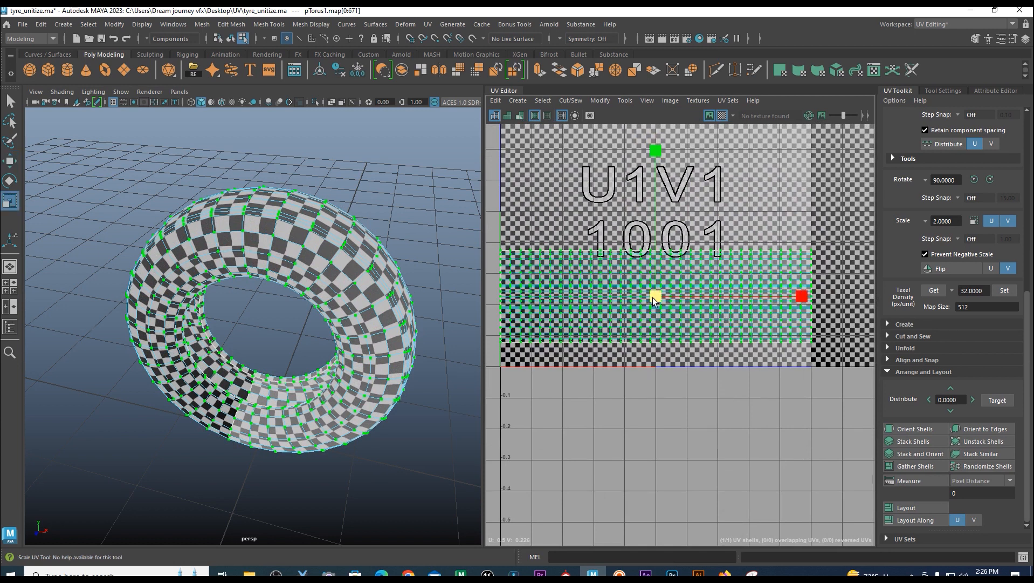
{"action": "left_click_drag", "start_coordinate": [655, 296], "coordinate": [650, 295]}
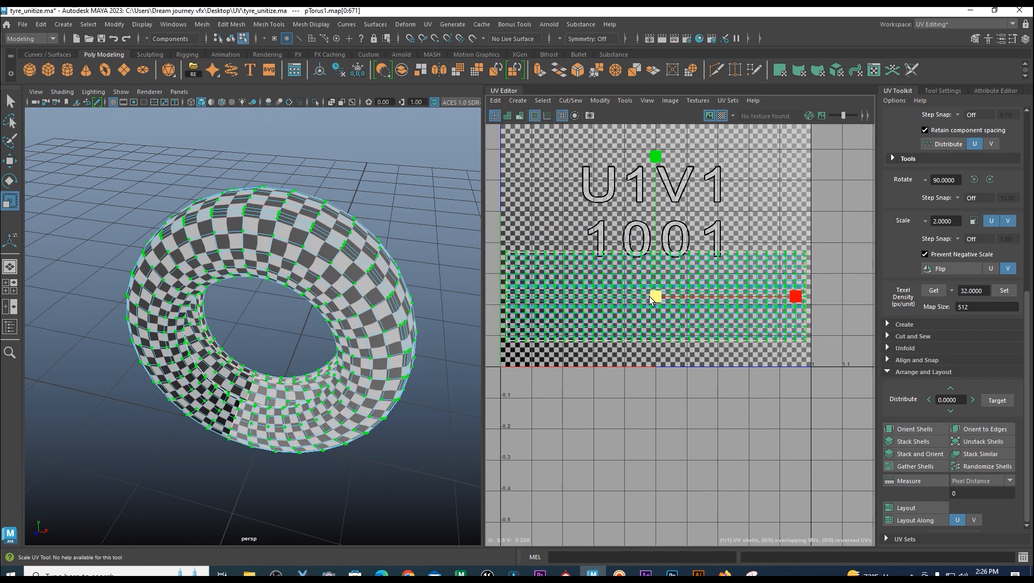
{"action": "left_click_drag", "start_coordinate": [262, 416], "coordinate": [388, 378], "text": "alt"}
{"action": "left_click_drag", "start_coordinate": [246, 236], "coordinate": [278, 266], "text": "alt"}
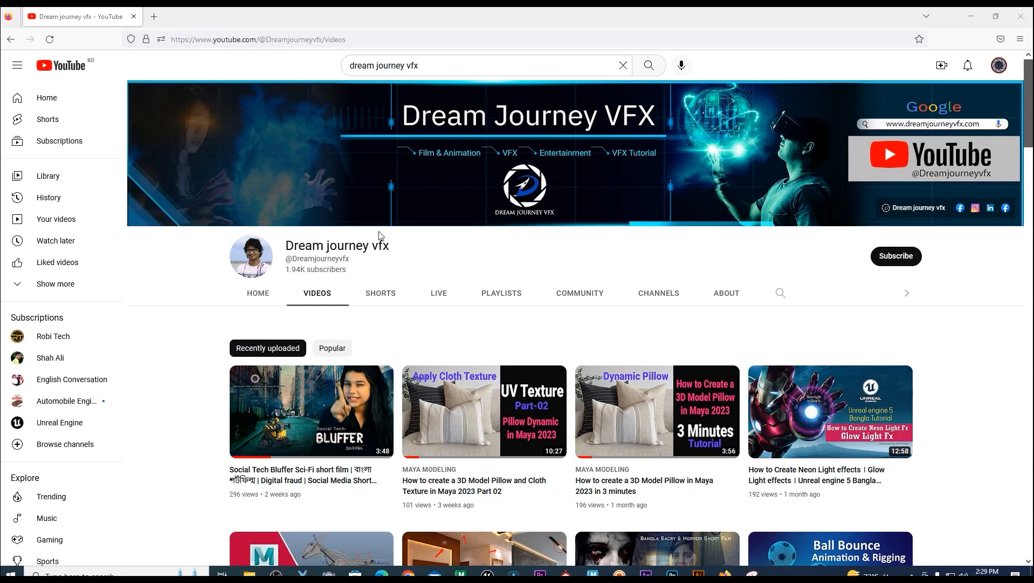
Switch to YouTube in the browser and look through the Dream journey vfx channel's uploaded videos.
{"action": "scroll", "coordinate": [545, 364], "scroll_direction": "down", "scroll_amount": 10}
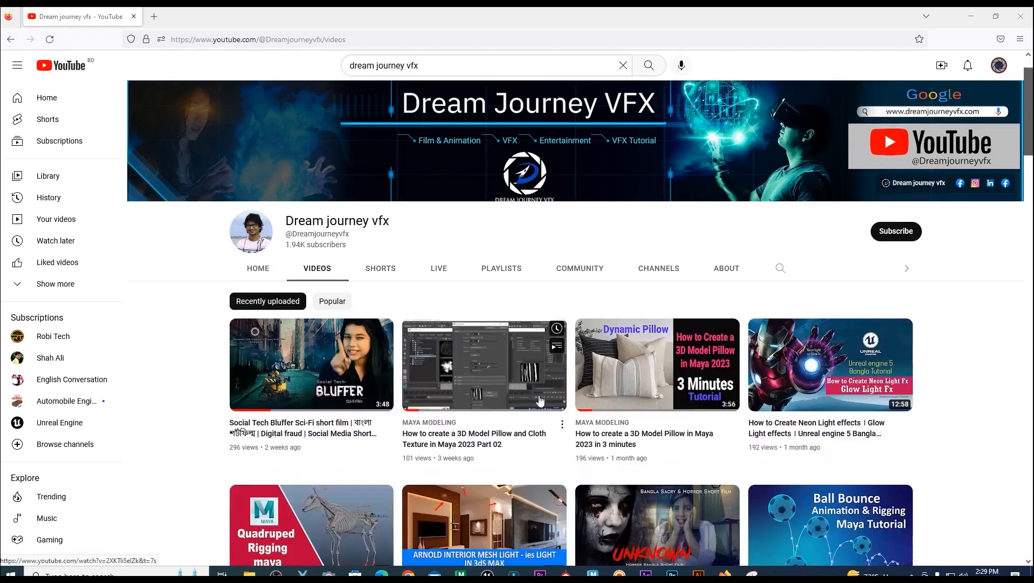
{"action": "scroll", "coordinate": [546, 364], "scroll_direction": "down", "scroll_amount": 20}
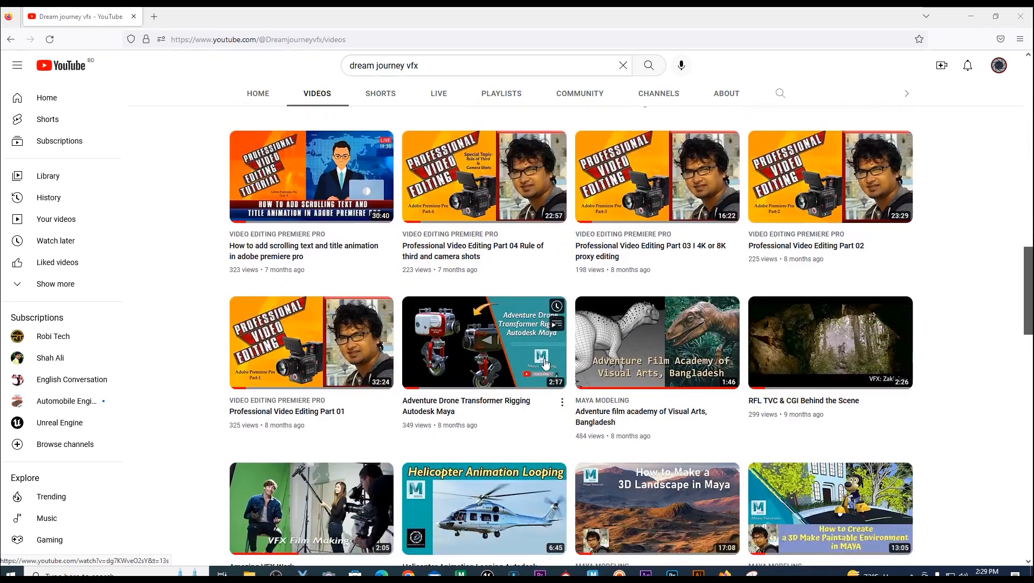
{"action": "scroll", "coordinate": [546, 364], "scroll_direction": "down", "scroll_amount": 12}
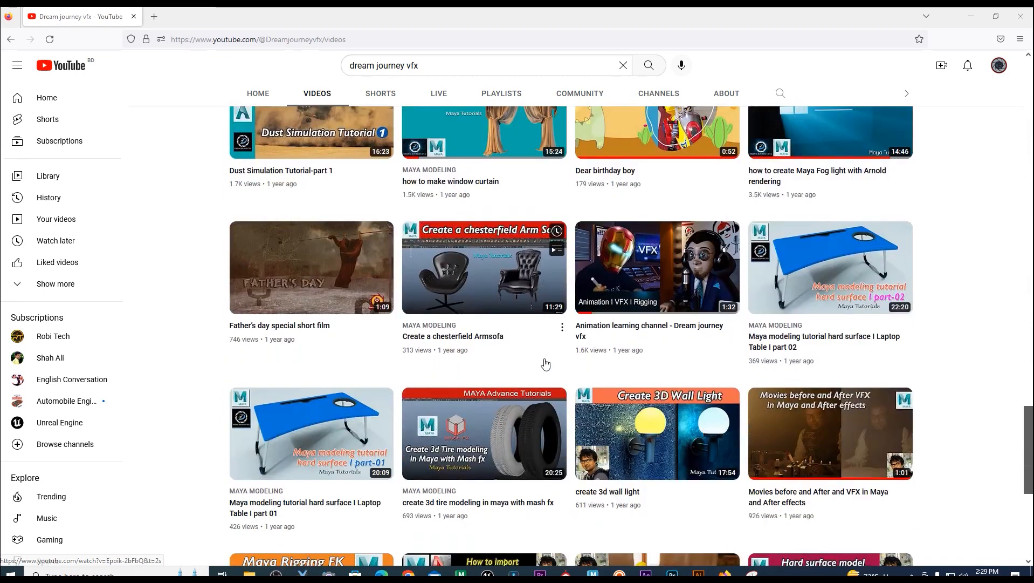